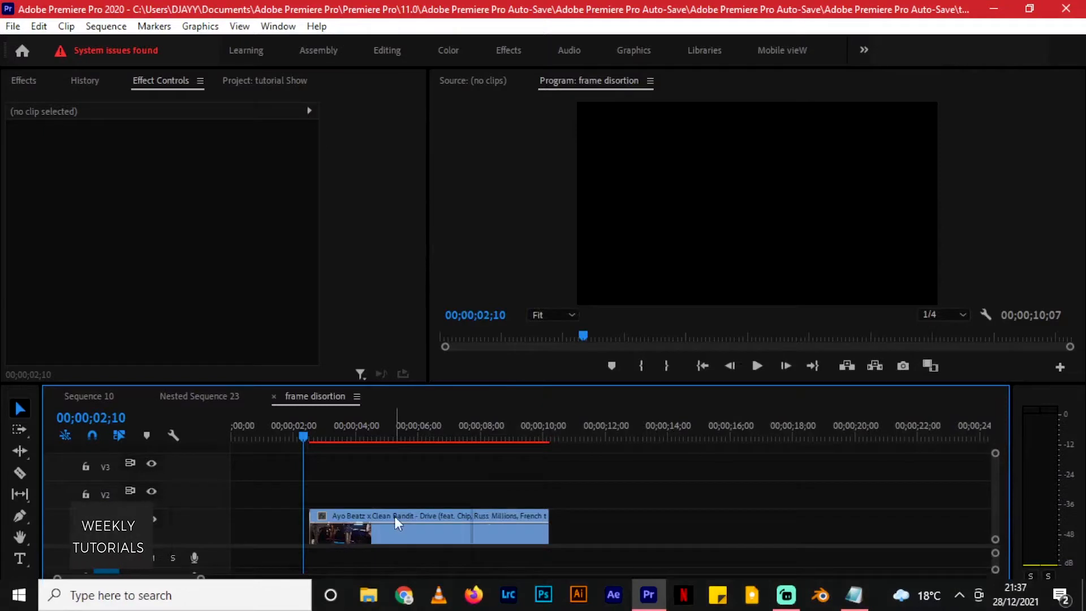
Duplicate the music video clip from track V1 onto V2 directly above the original and select the copy.
key(space)
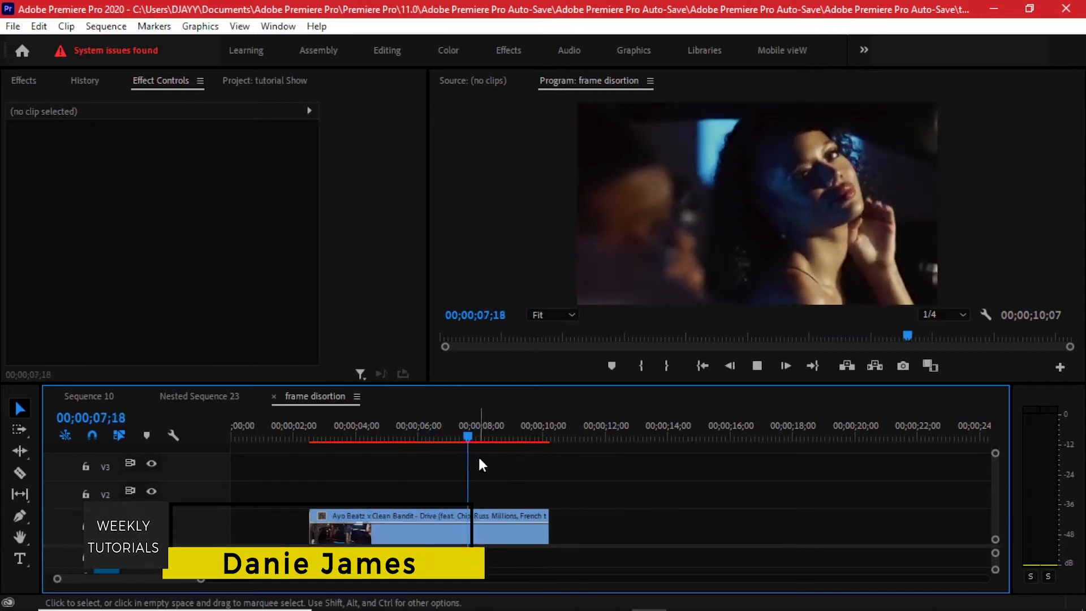
drag(404, 430, 321, 436)
alt+scroll(337, 491, up, 1)
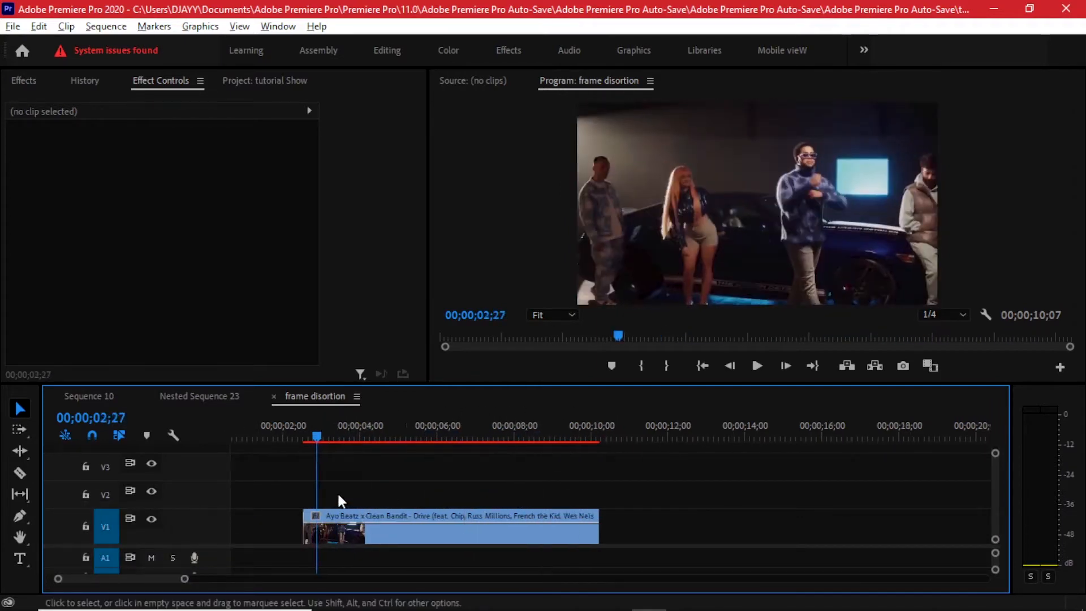
scroll(337, 491, up, 1)
alt+scroll(371, 509, up, 1)
alt+drag(395, 529, 401, 493)
click(399, 495)
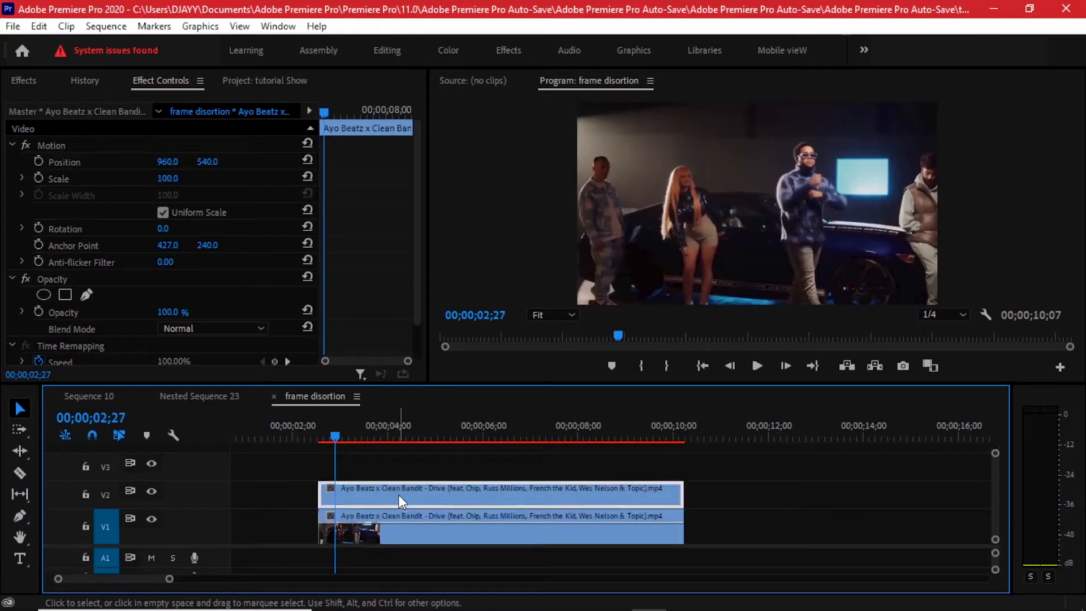
At 00;00;02;29, add a rectangular opacity mask to the V2 clip and hide the output of track V1.
mouse_move(338, 428)
mouse_down()
mouse_move(324, 426)
mouse_move(354, 430)
mouse_move(340, 430)
mouse_up()
click(346, 469)
click(351, 496)
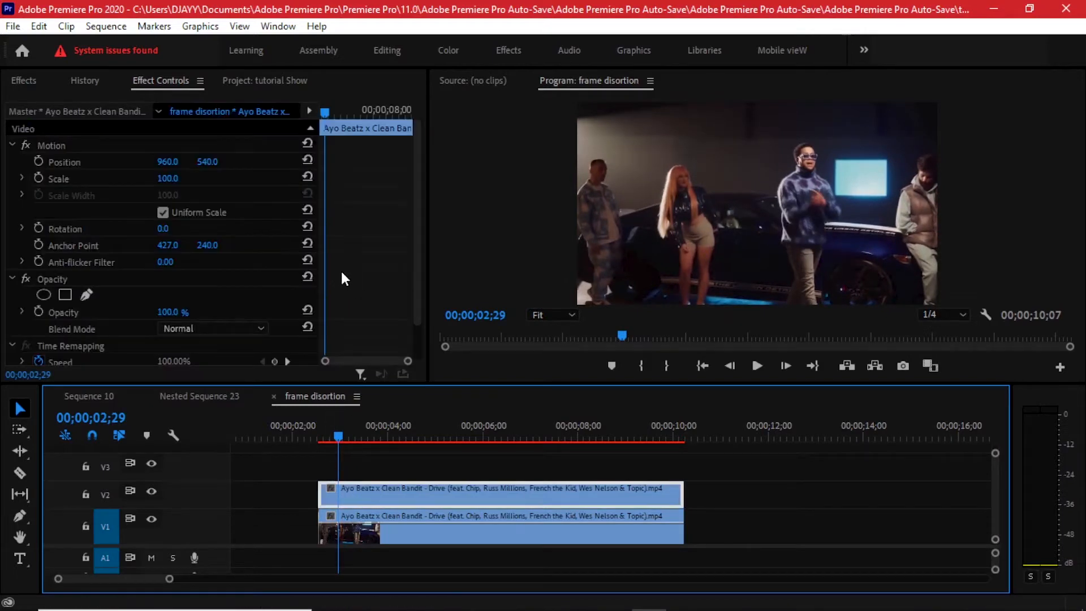
scroll(341, 270, down, 2)
click(161, 81)
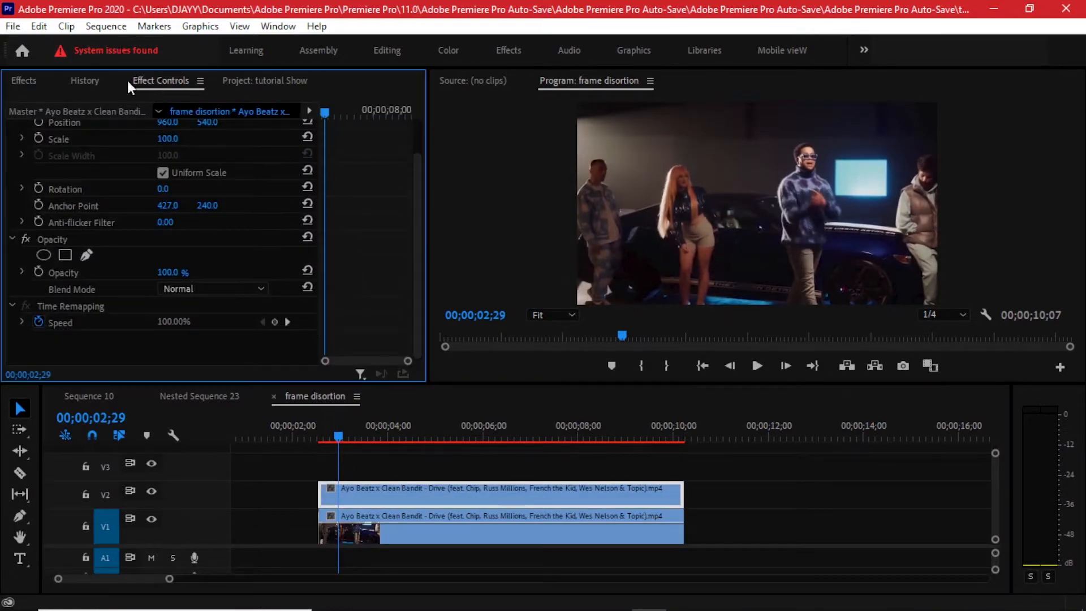
click(280, 26)
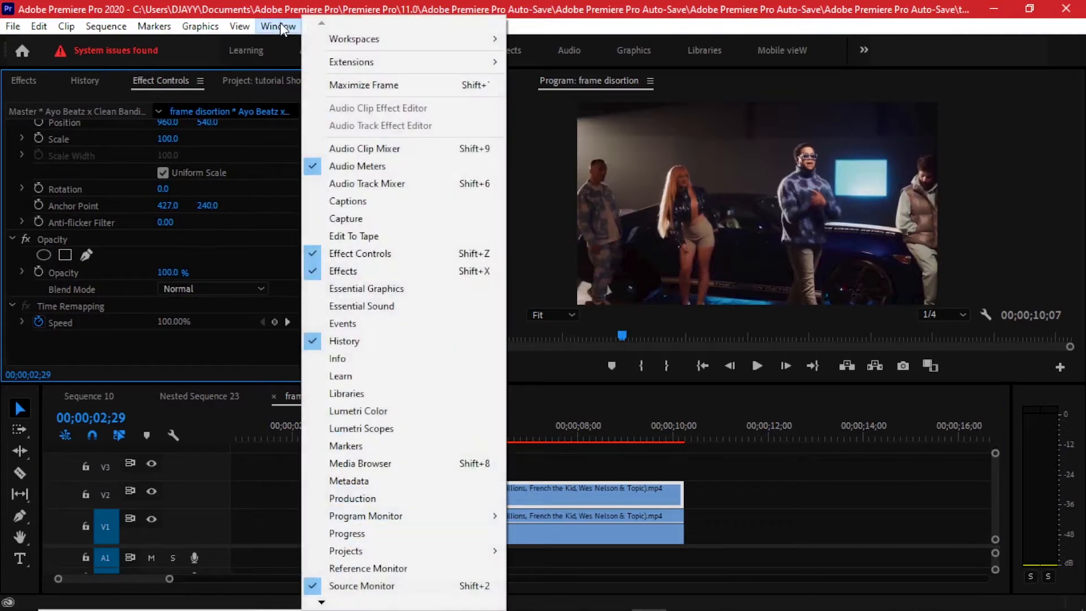
click(397, 259)
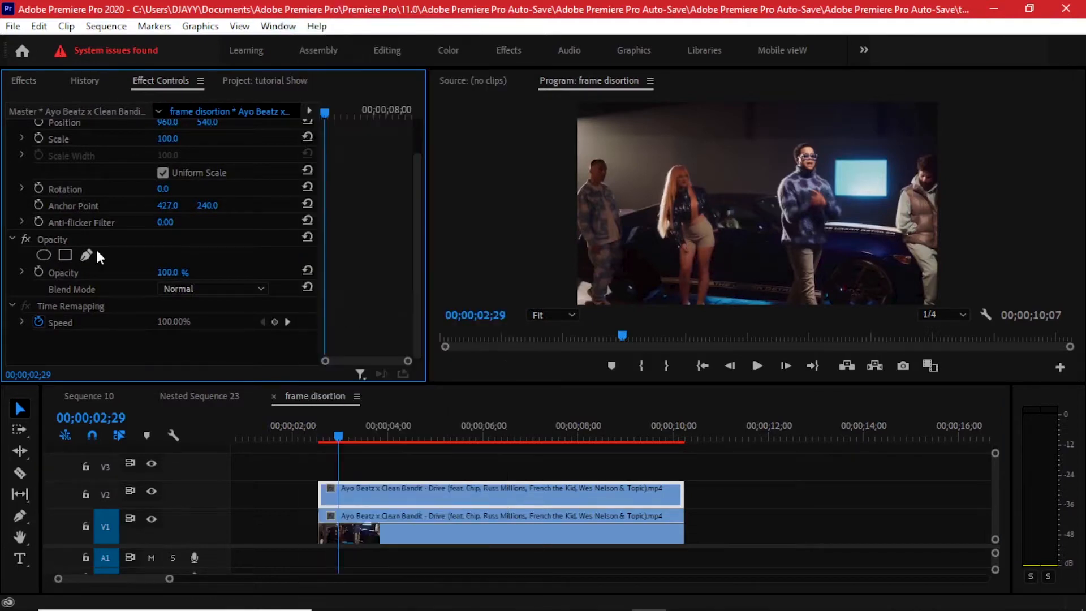
click(55, 236)
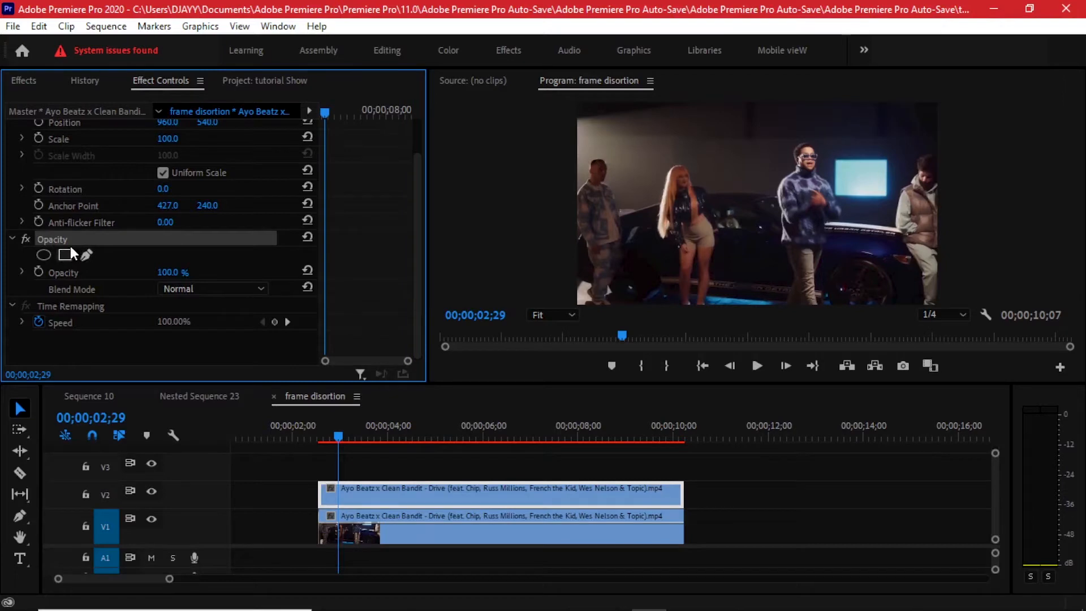
click(68, 253)
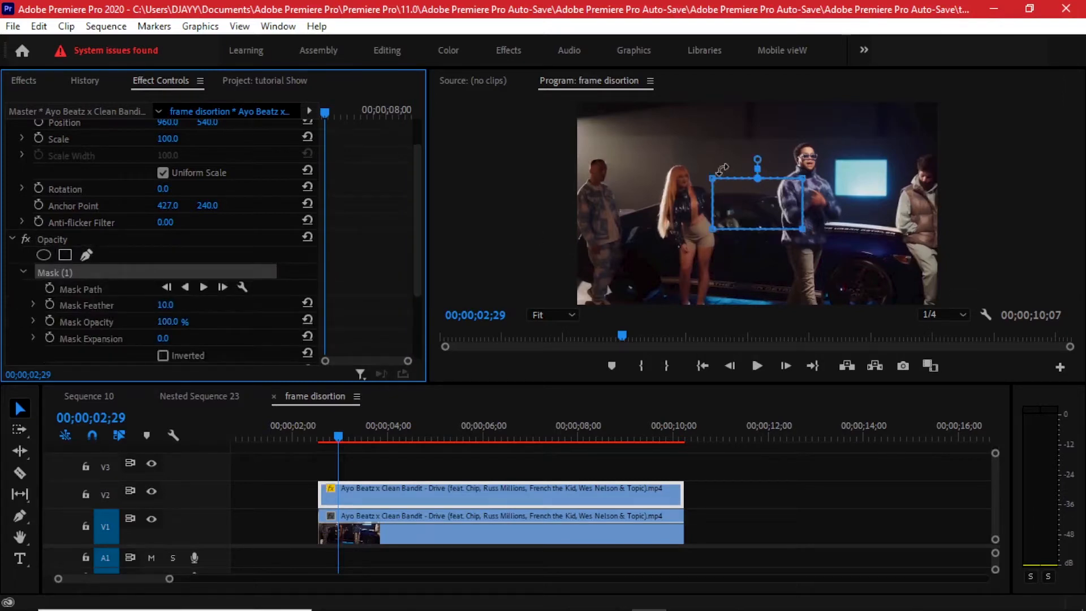
click(151, 518)
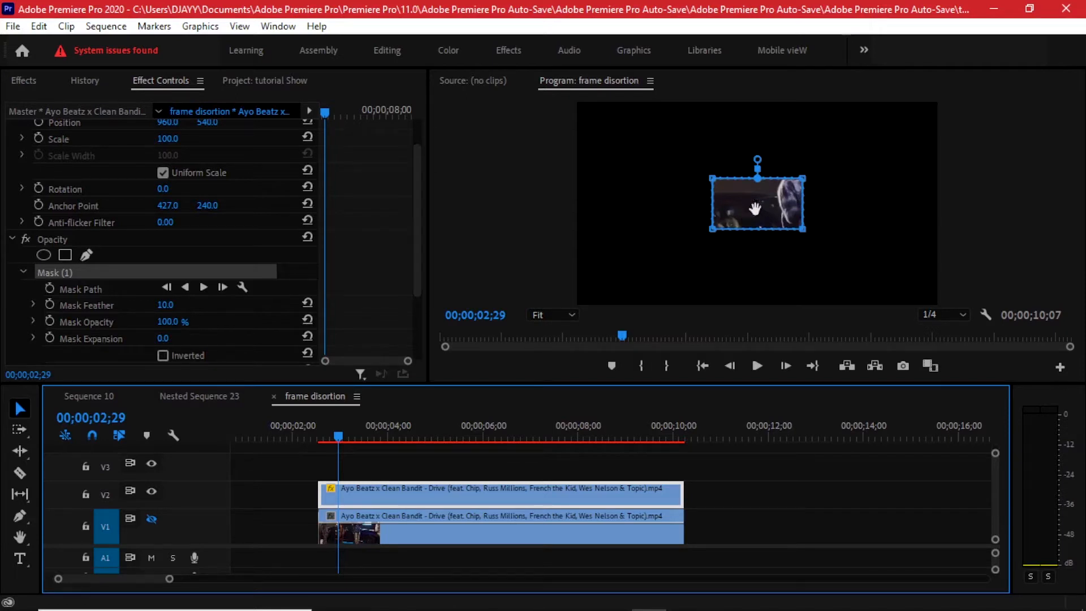
Stretch the mask's corners past the upper and lower frame edges to form a full-height vertical strip, and set Mask Feather to 0.
click(609, 85)
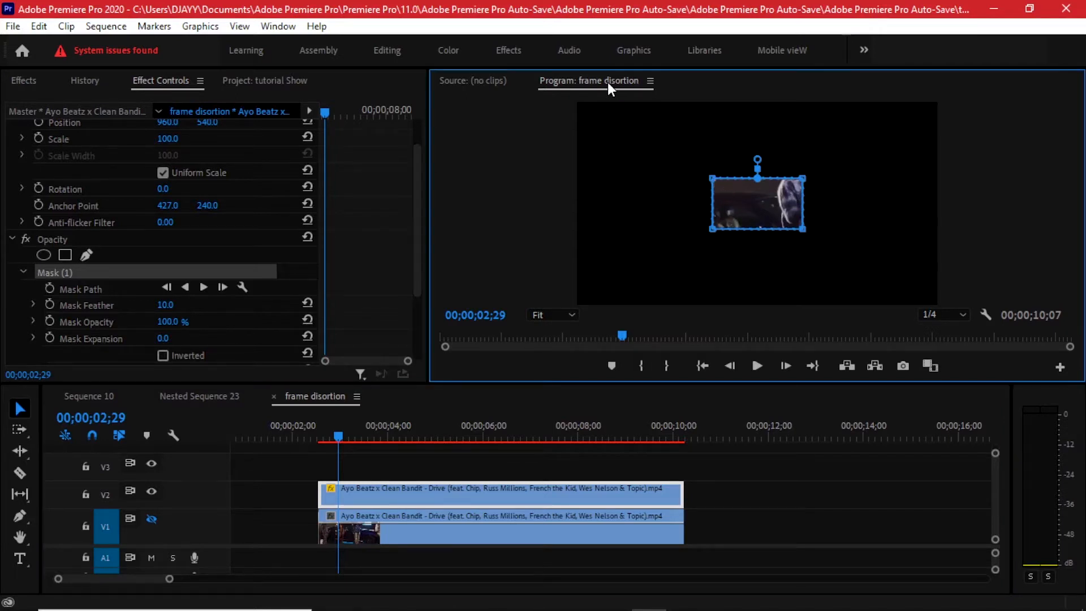
double_click(607, 82)
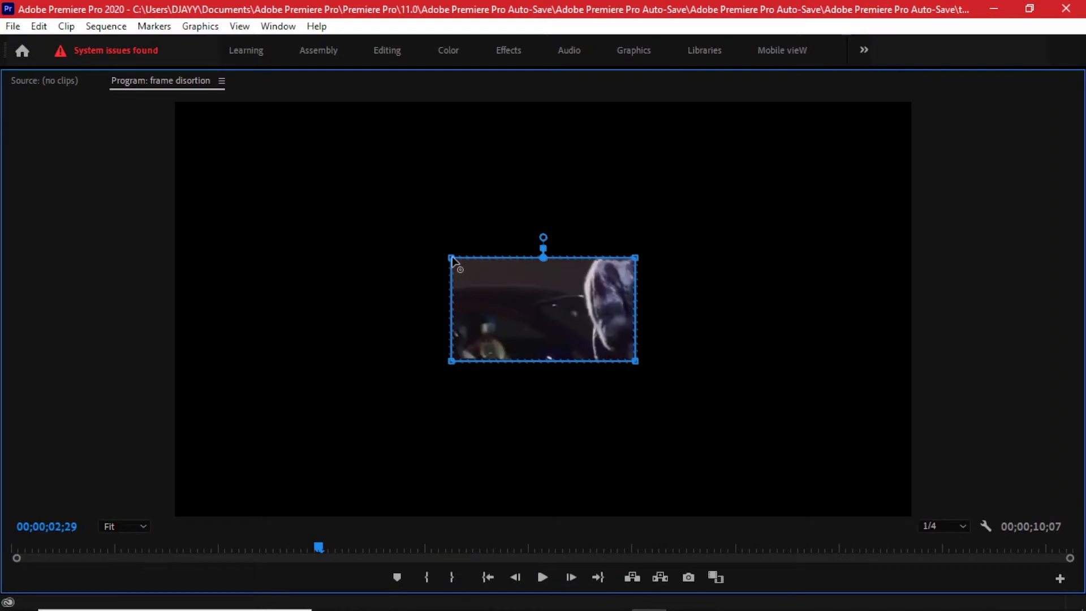
drag(453, 258, 451, 201)
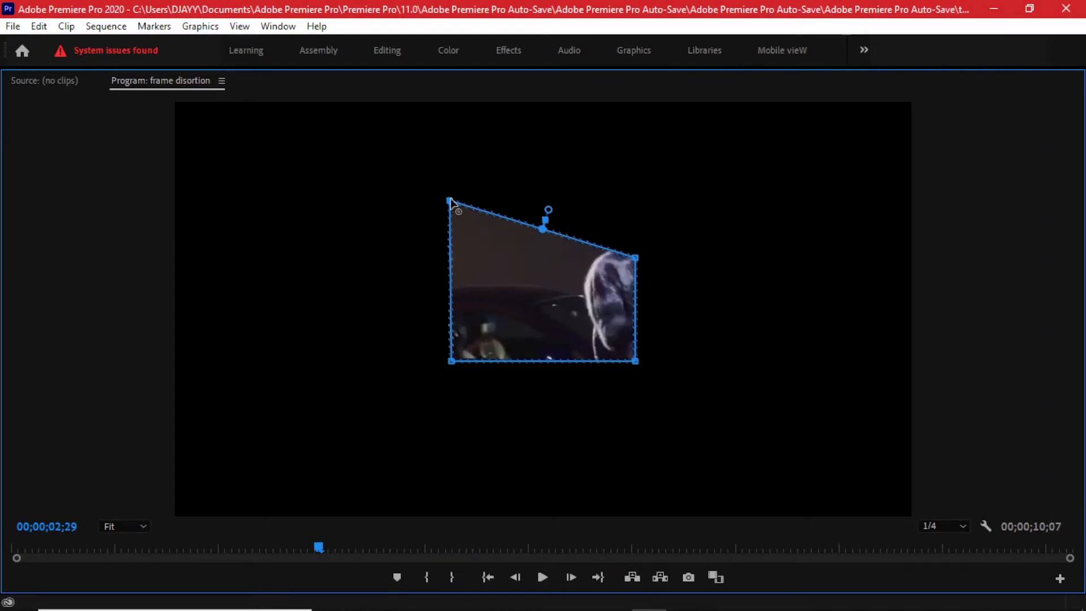
drag(451, 202, 451, 17)
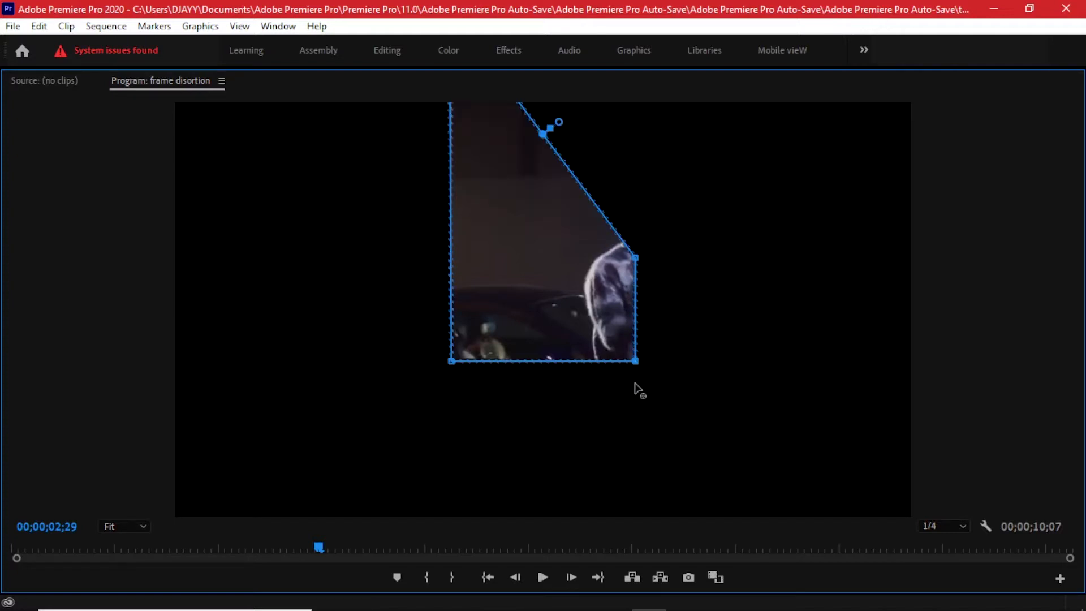
drag(635, 361, 636, 606)
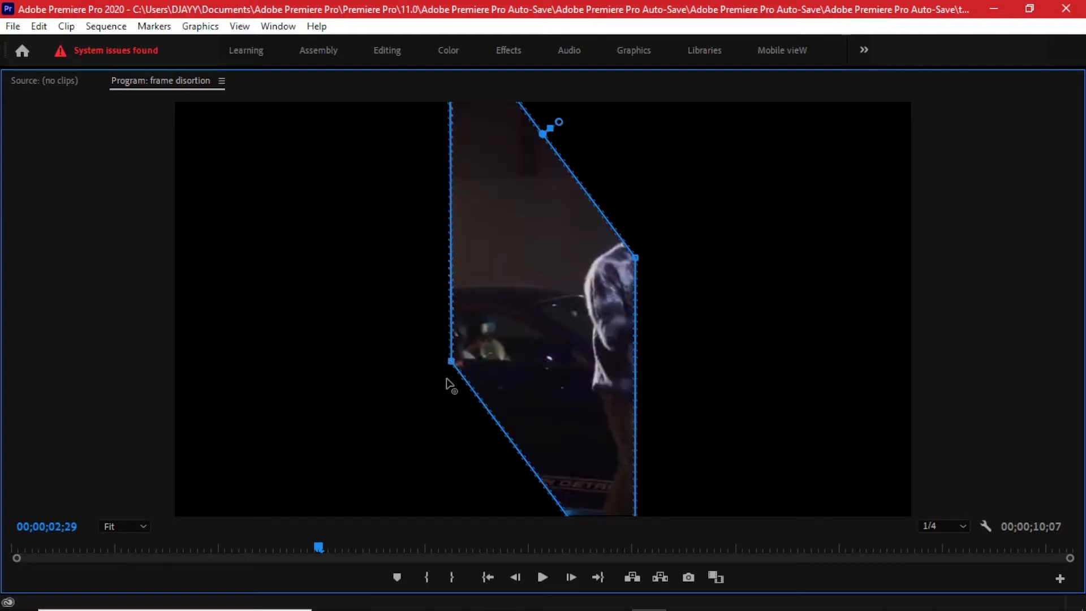
drag(451, 362, 451, 605)
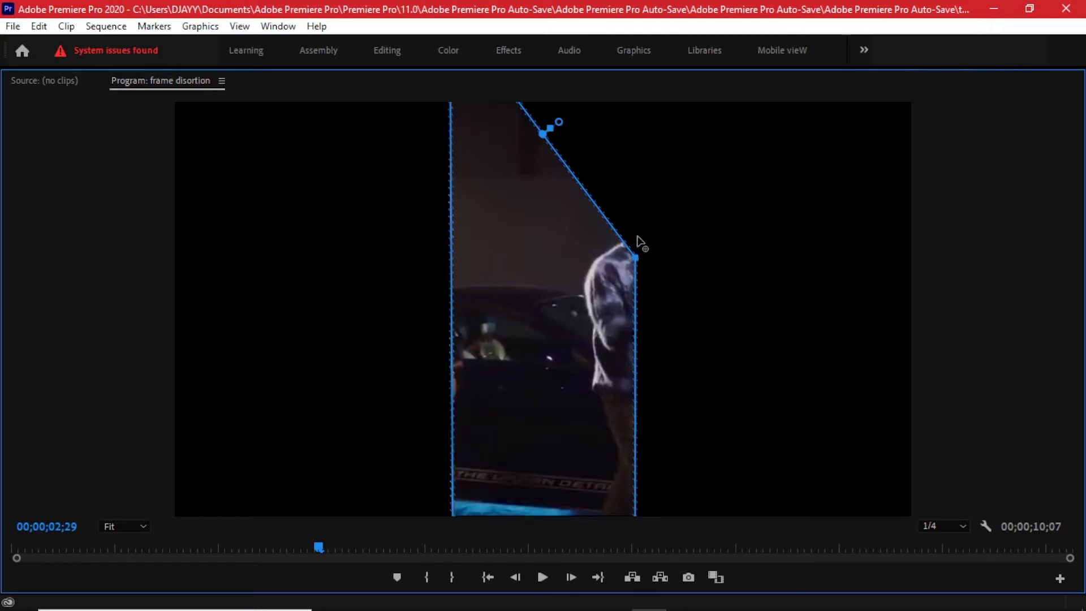
drag(640, 242, 632, 71)
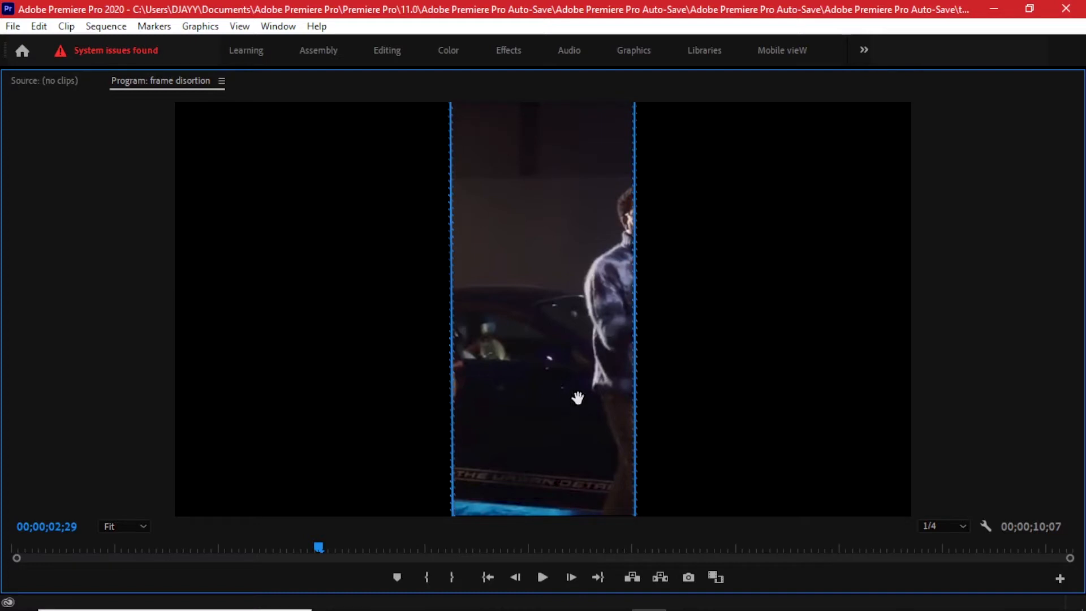
key(grave)
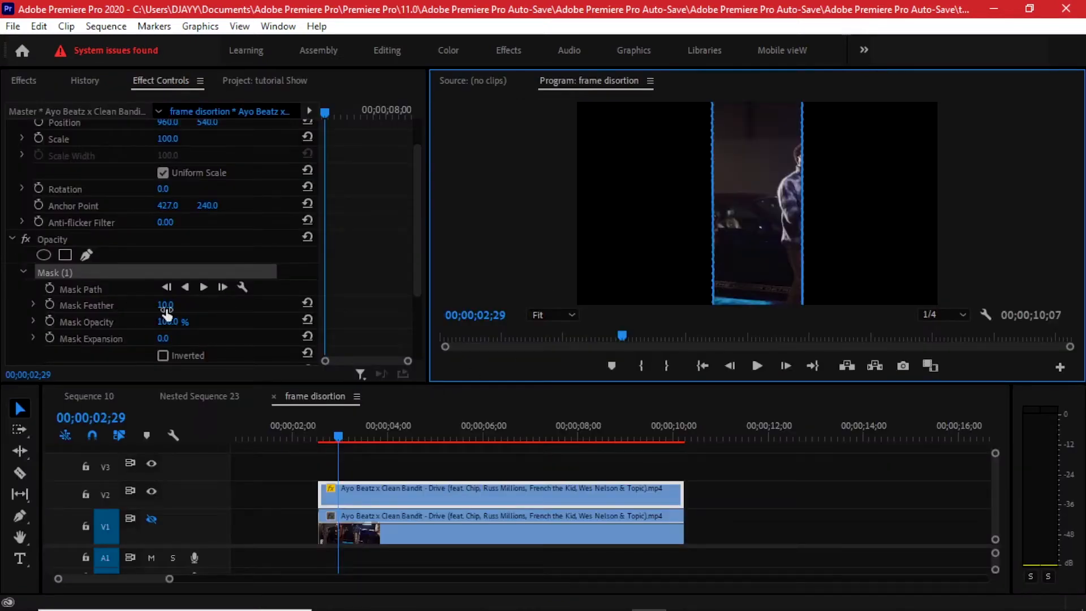
drag(166, 307, 142, 306)
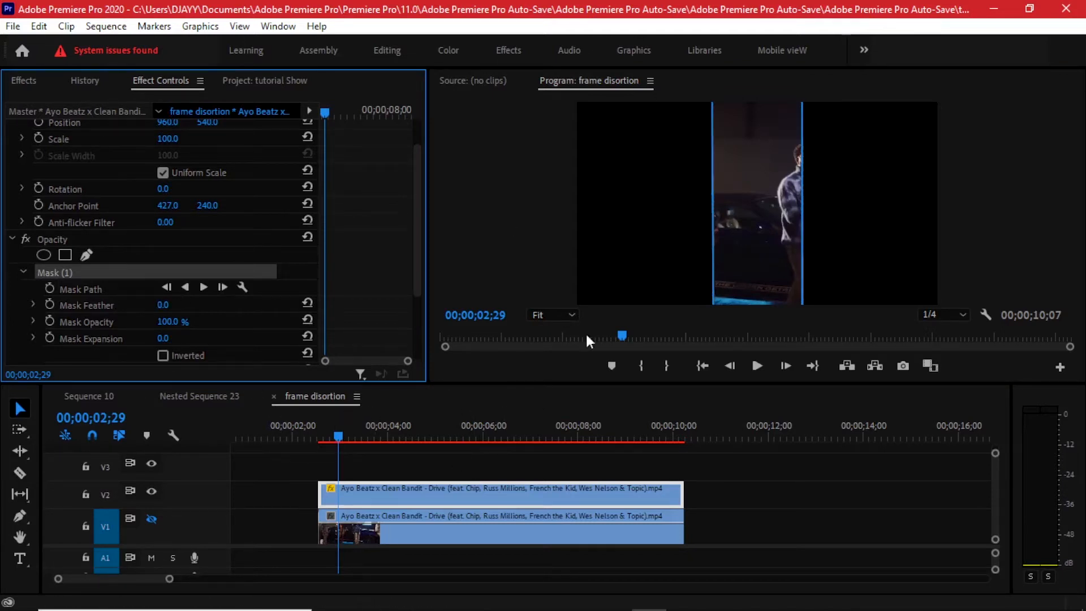
Enable Position keyframing on the V2 clip at 00;00;03;13, keeping the strip at 960, 540.
drag(332, 436, 364, 434)
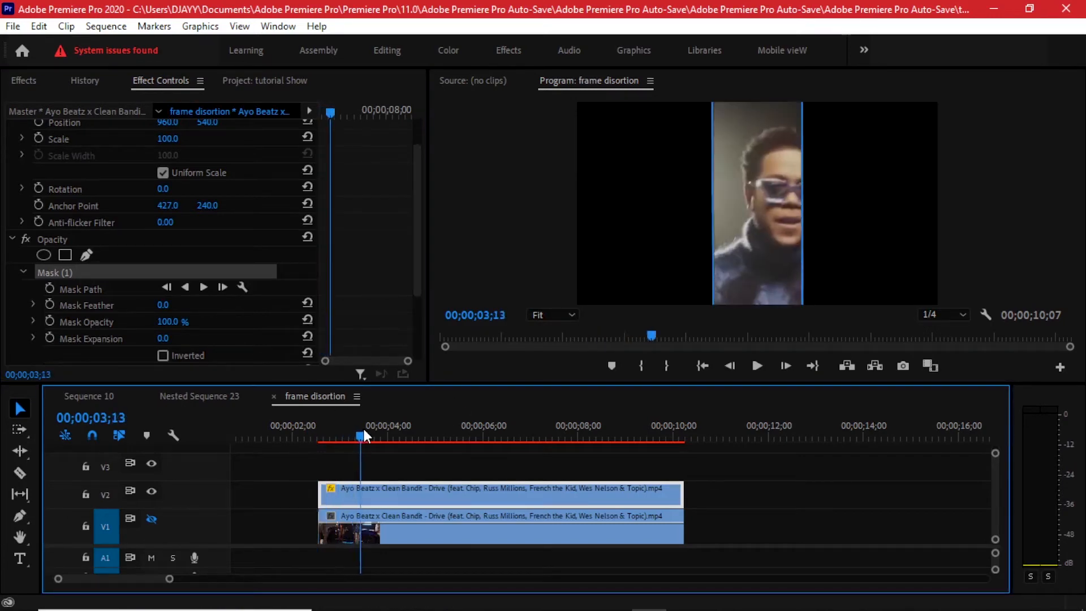
scroll(362, 252, up, 2)
click(38, 161)
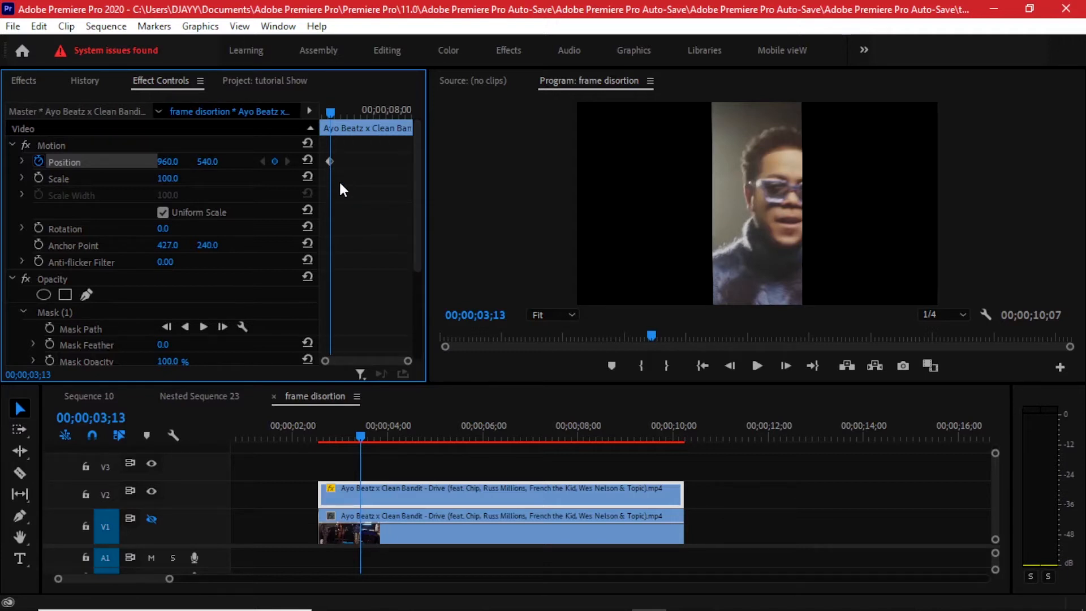
Add a Position keyframe at 00;00;03;28 with the horizontal value at 502.
key(shift+Right)
key(shift+Right)
key(shift+Right)
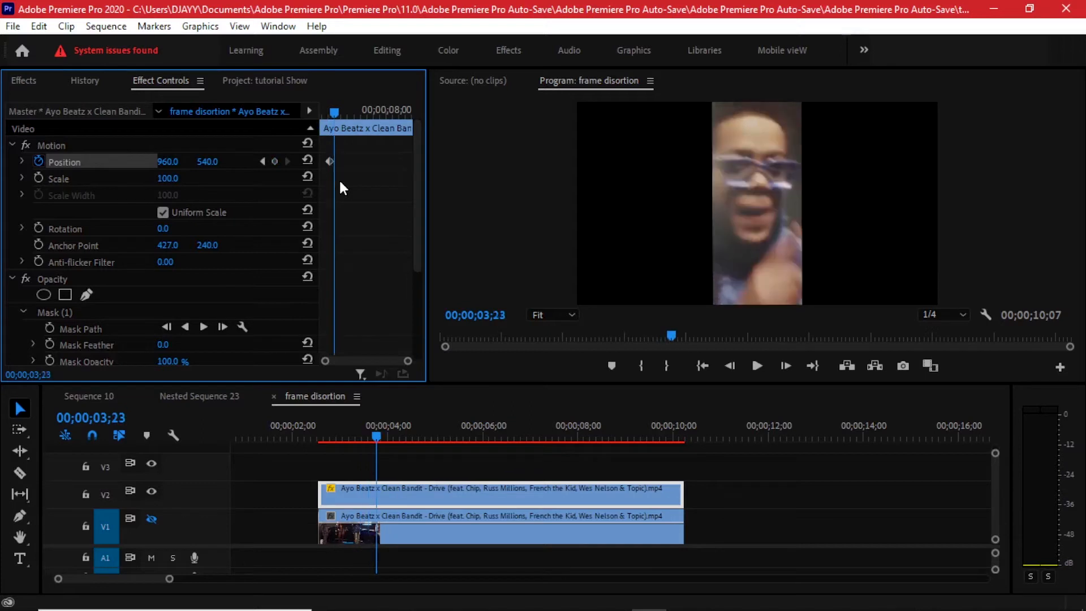
drag(173, 165, 90, 164)
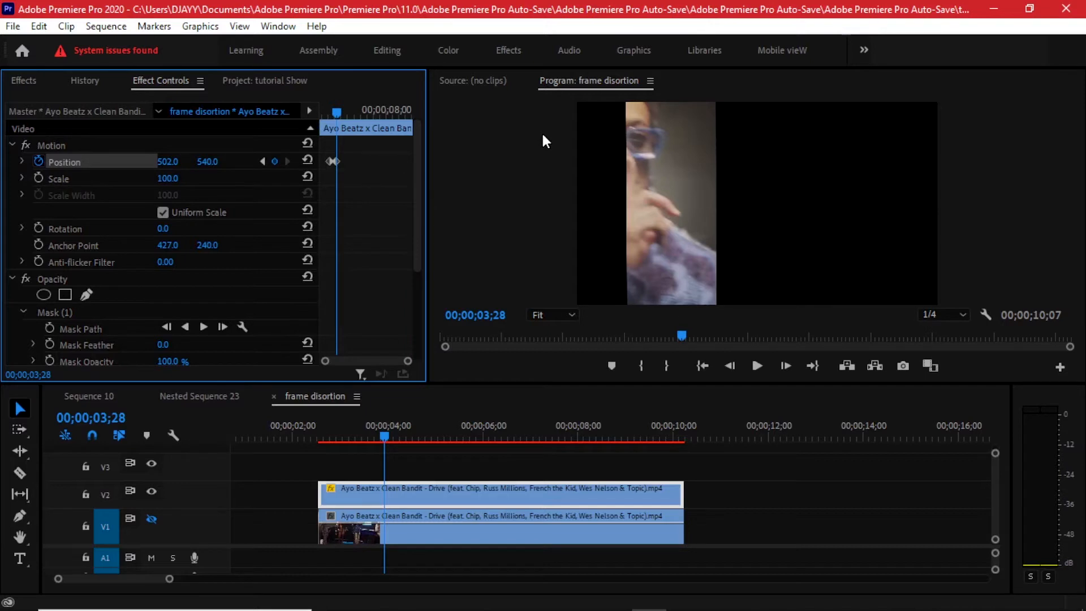
Add a Position keyframe at 00;00;04;08 with the horizontal value at 1471 and preview the strip's movement.
key(shift+Right)
key(shift+Right)
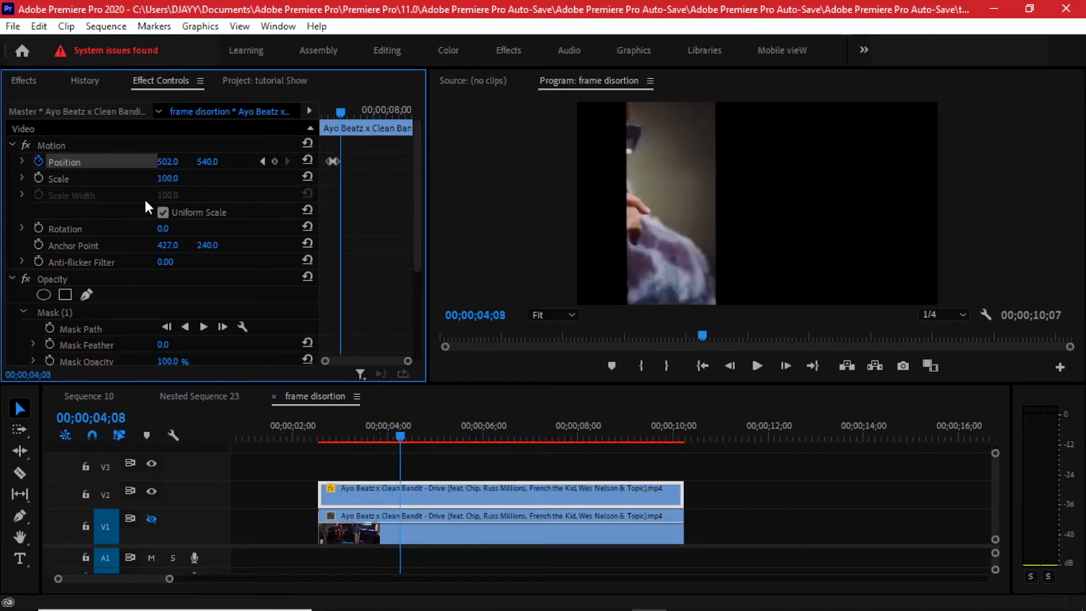
drag(168, 164, 243, 164)
drag(330, 433, 372, 423)
key(space)
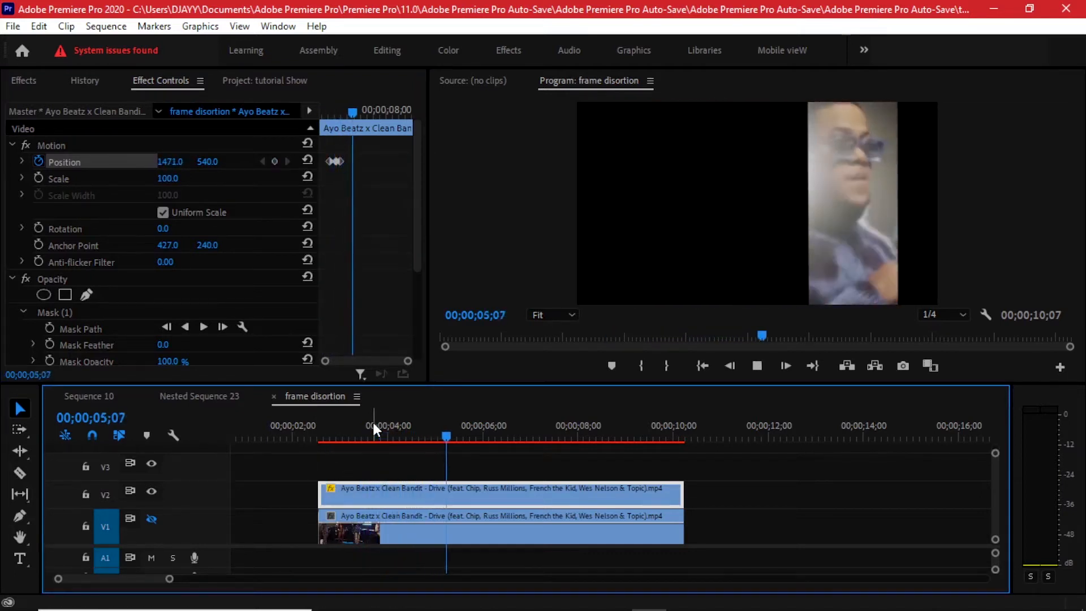
click(336, 430)
drag(337, 425, 407, 425)
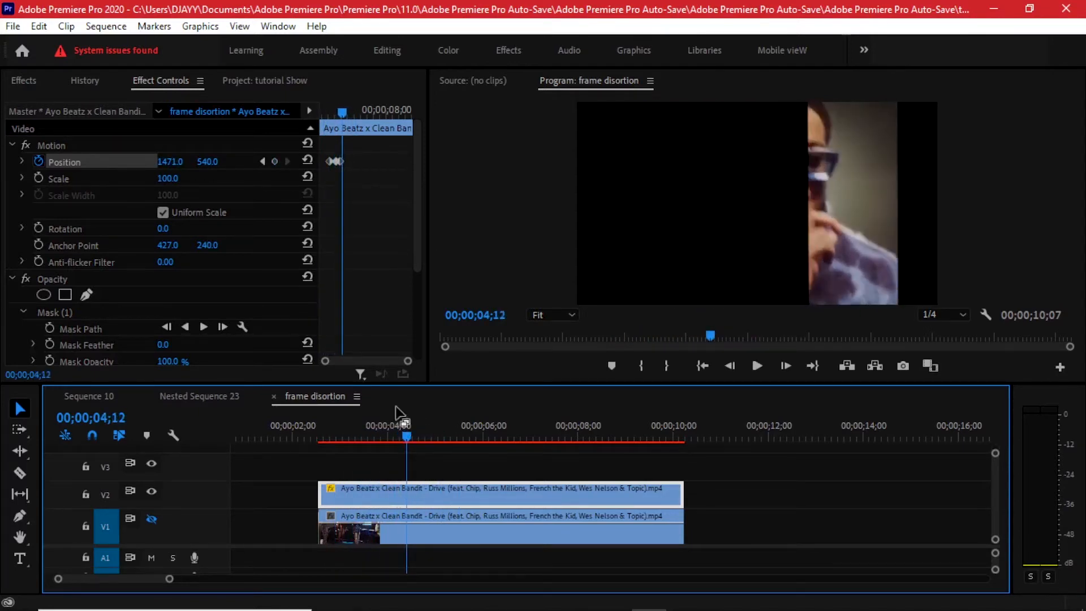
Add a Position keyframe at 00;00;04;23, fifteen frames after the preceding one, with the horizontal value set to 500.
click(263, 162)
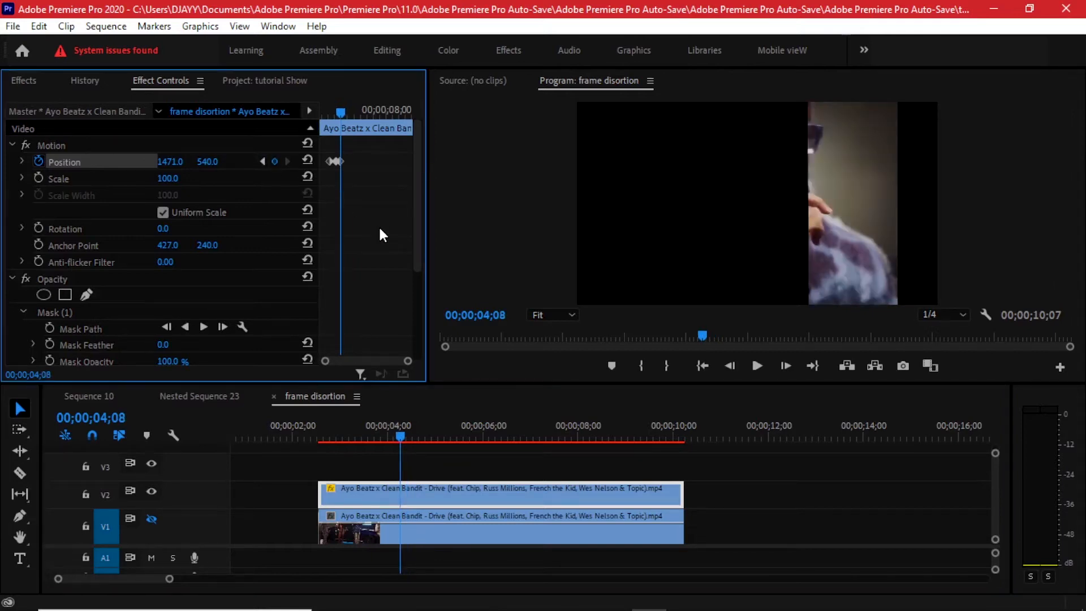
key(shift+Right)
key(shift+Right)
key(shift+Right)
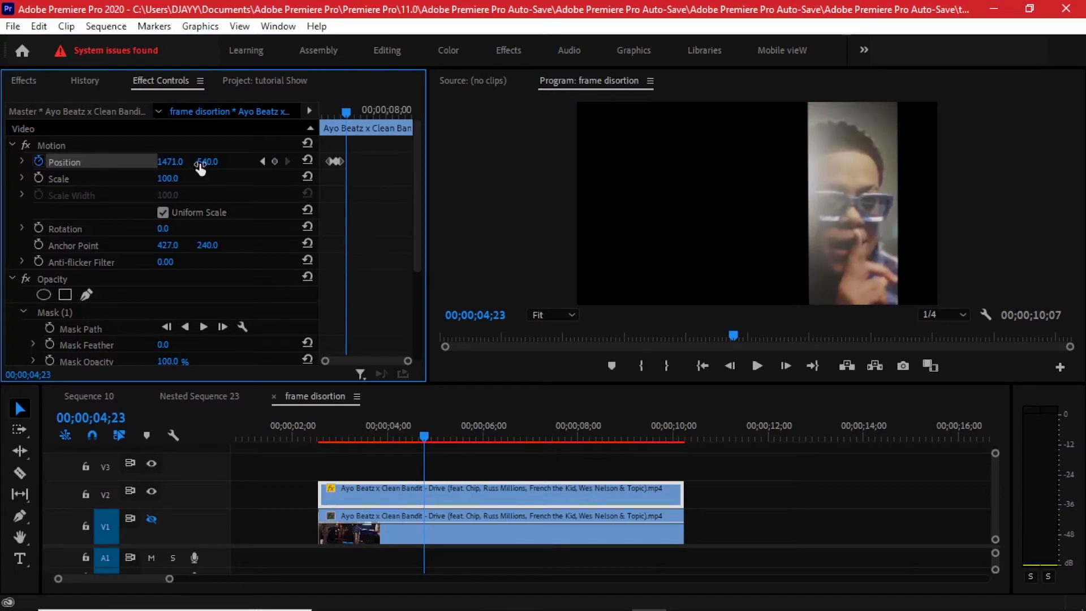
drag(172, 162, 6, 162)
click(172, 161)
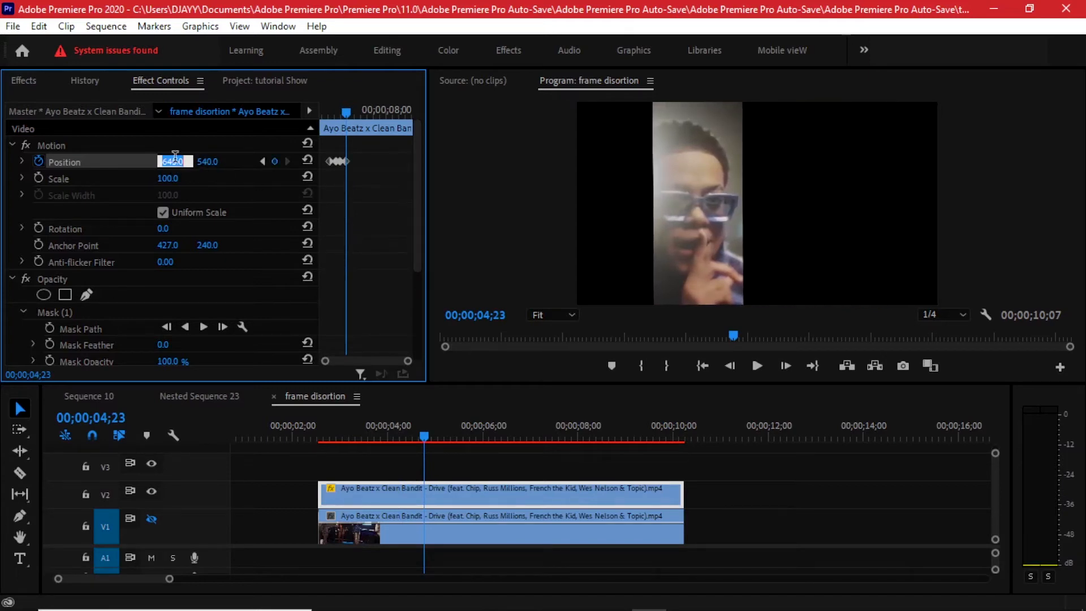
text(500)
key(Return)
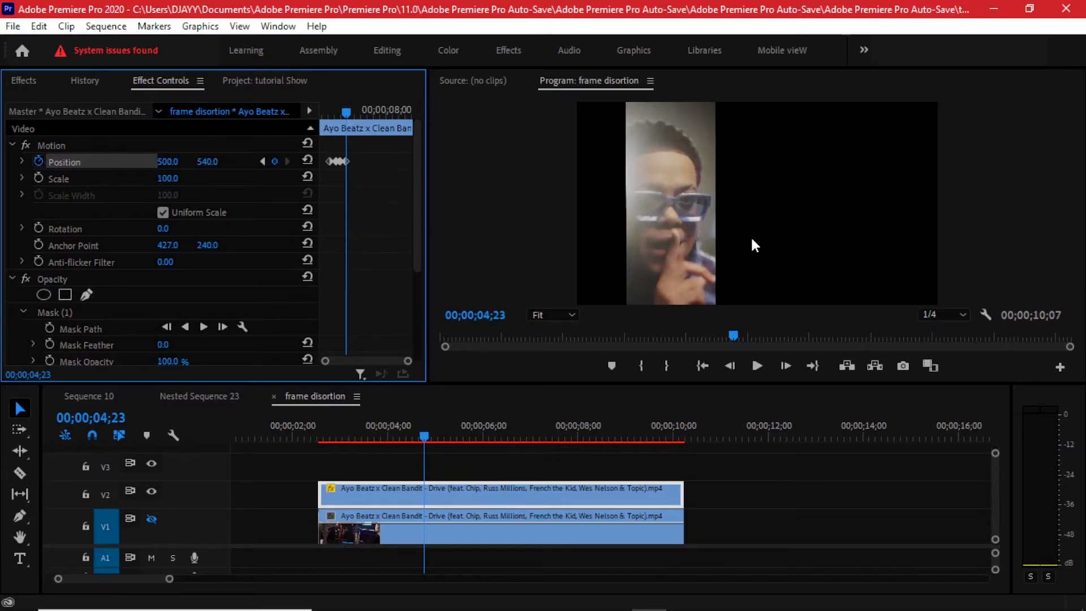
Add a Position keyframe at 00;00;05;08 that moves the masked strip near the frame's right edge.
key(space)
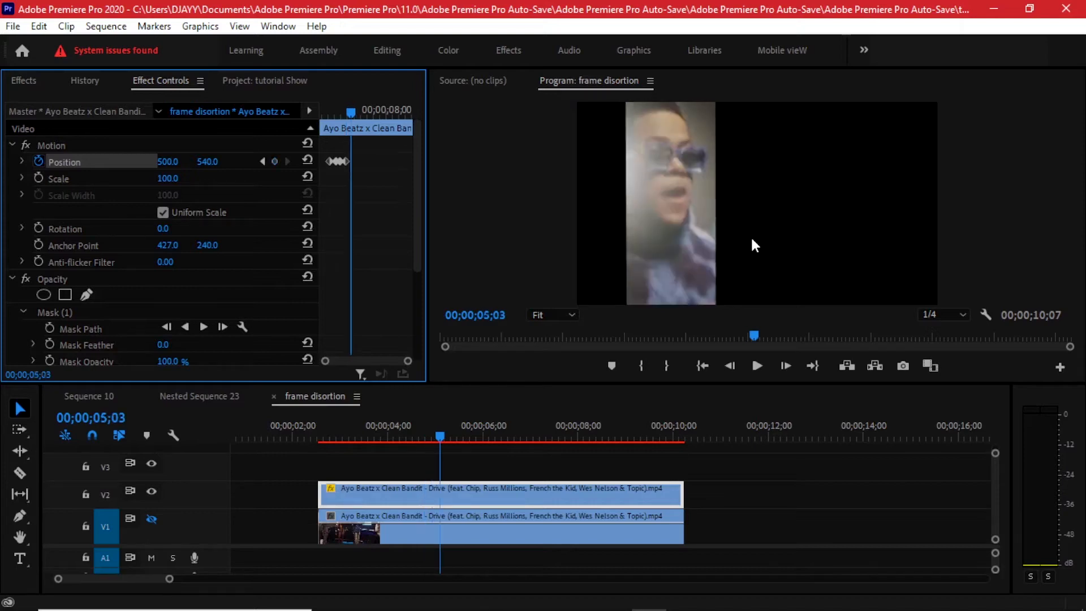
key(space)
drag(165, 162, 742, 162)
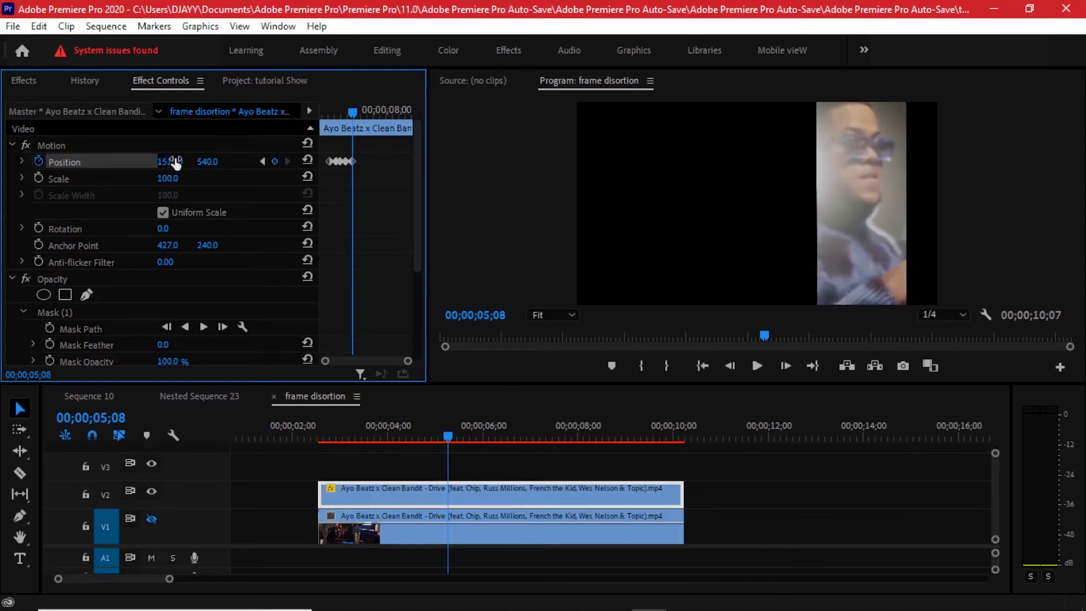
Reset Position to 960, 540 at 00;00;05;18 to recentre the strip, and play back the animation from the clip's start.
key(space)
key(space)
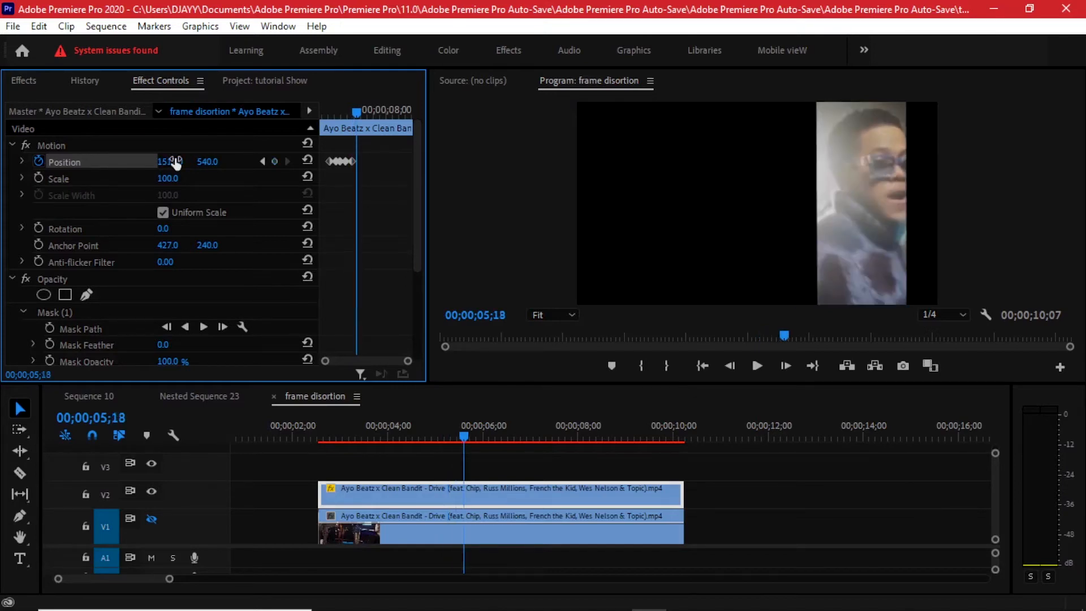
click(307, 159)
click(326, 111)
key(space)
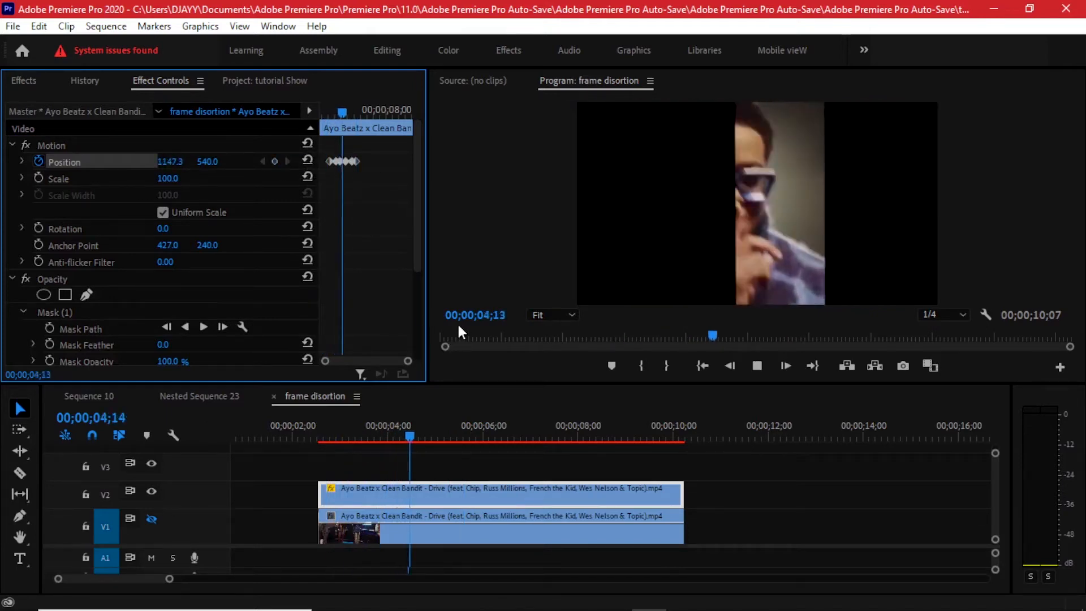
key(space)
click(325, 111)
key(space)
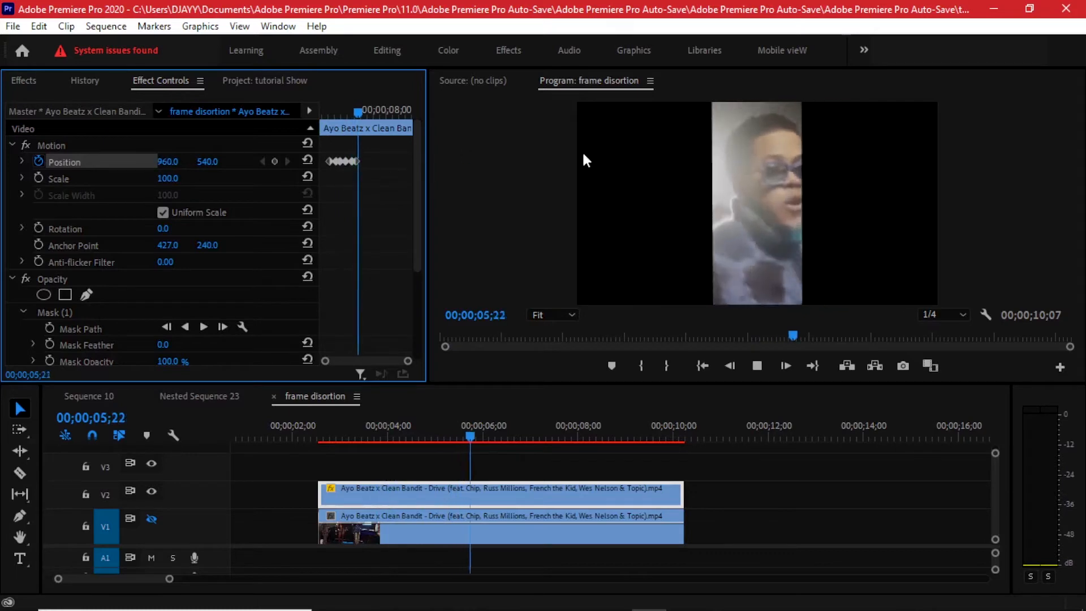
Enable Scale animation on the upper clip at its first Position keyframe, 00;00;03;13, keeping the value at 100.
key(space)
click(336, 113)
drag(338, 113, 334, 111)
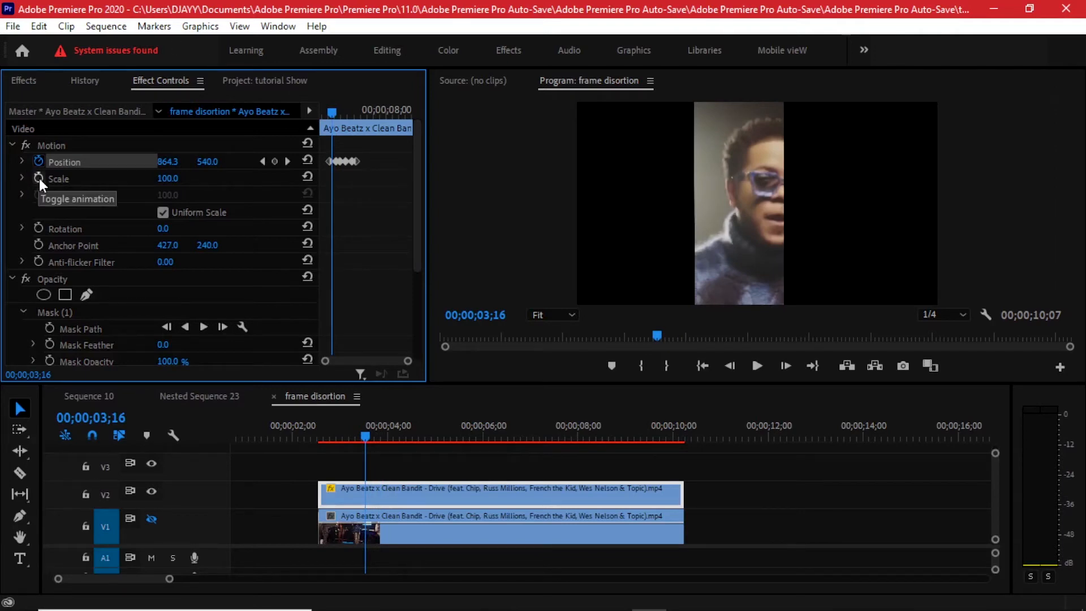
click(261, 162)
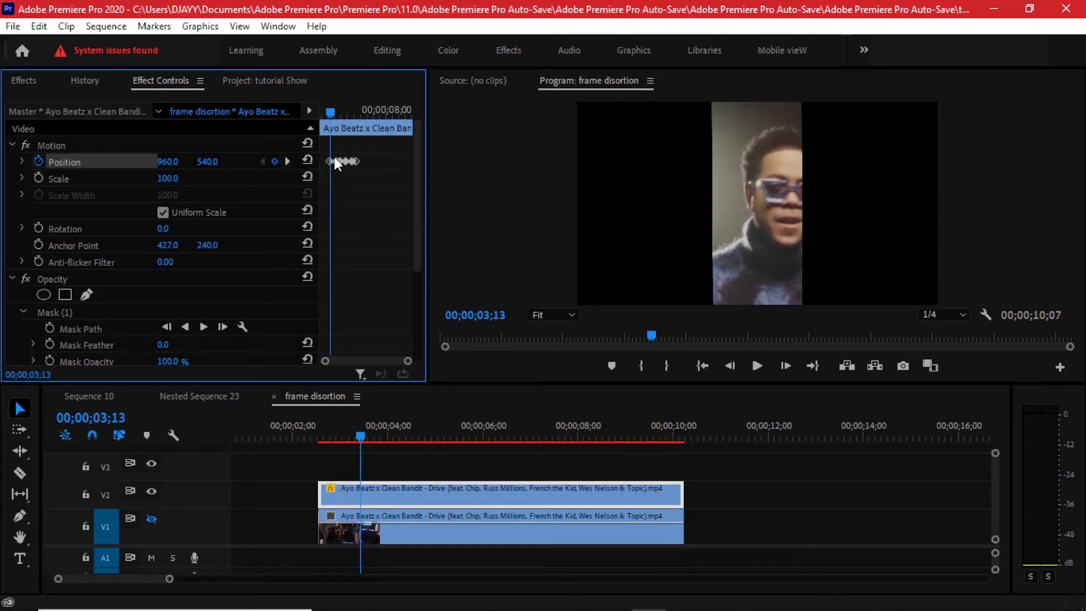
click(40, 178)
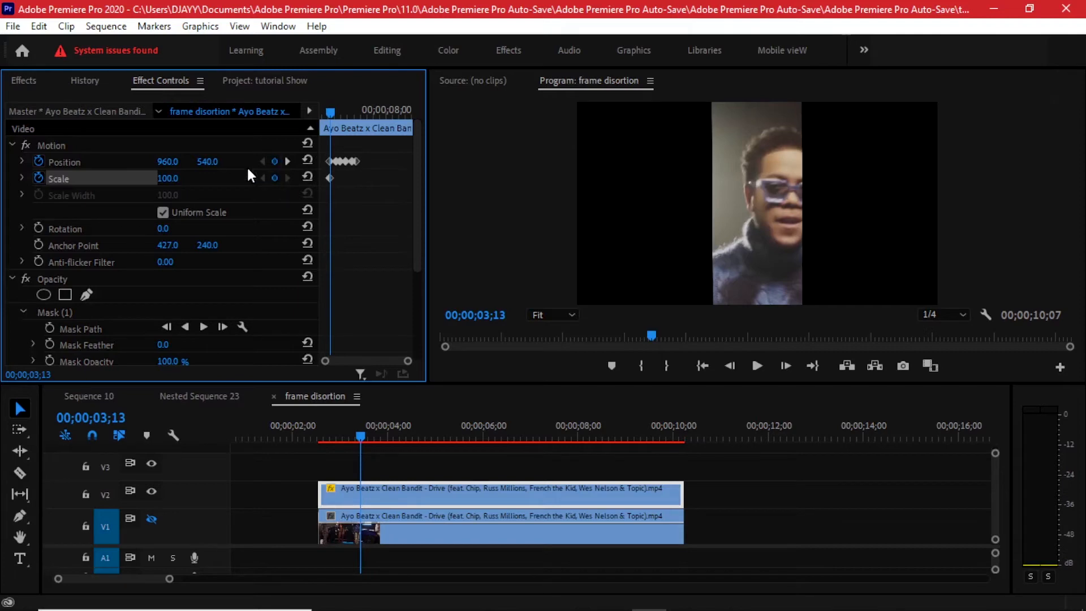
Add a Scale keyframe of 132 at the second Position keyframe, 00;00;03;28.
click(70, 162)
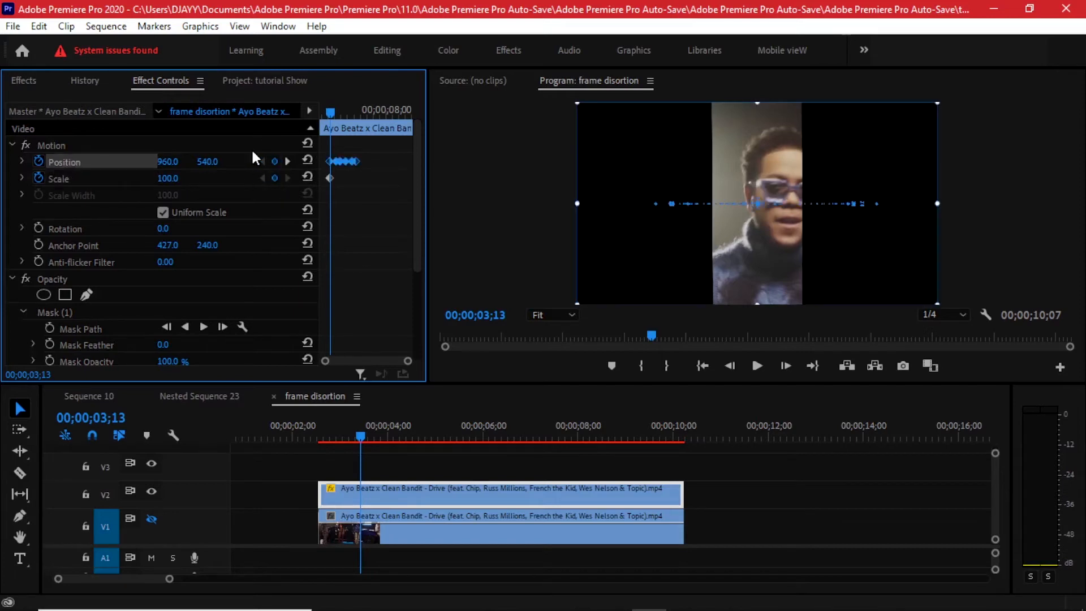
click(287, 161)
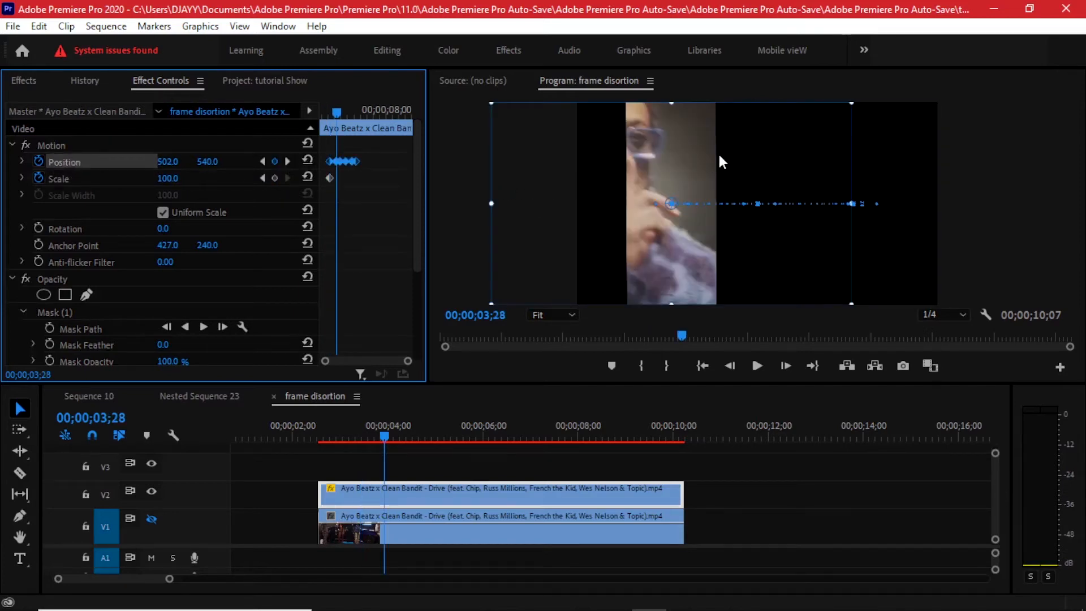
click(167, 178)
text(130)
key(Return)
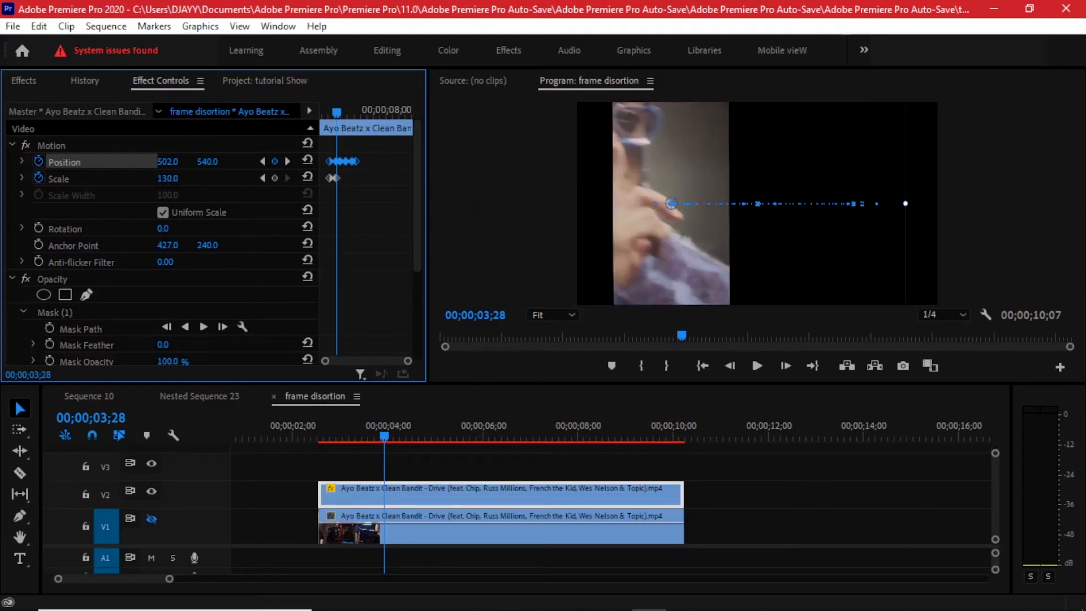
mouse_move(337, 111)
mouse_down()
mouse_move(327, 107)
mouse_move(344, 109)
mouse_up()
click(262, 161)
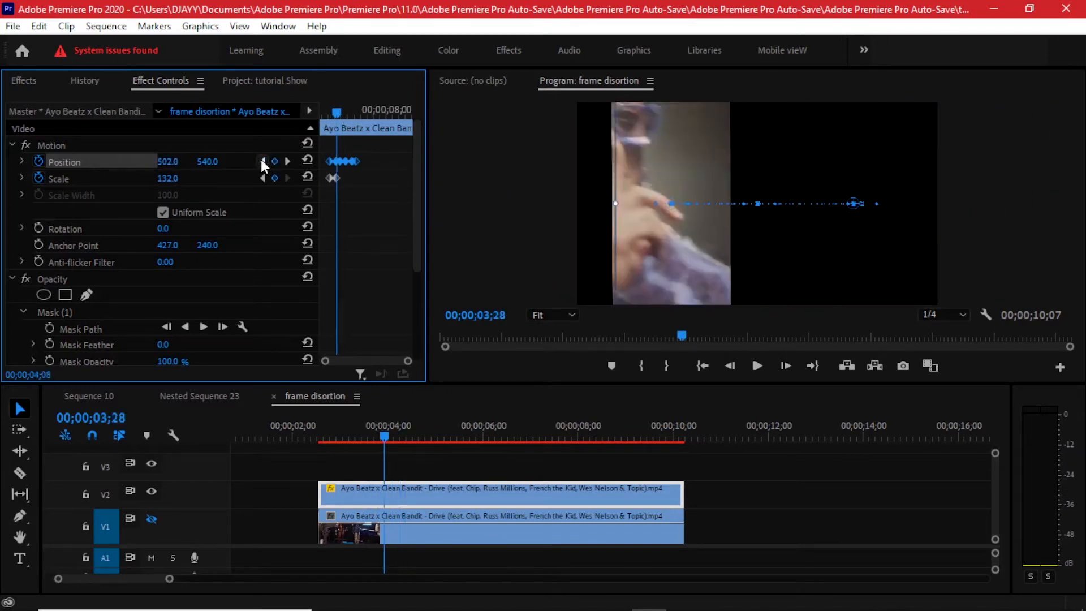
click(262, 162)
click(286, 162)
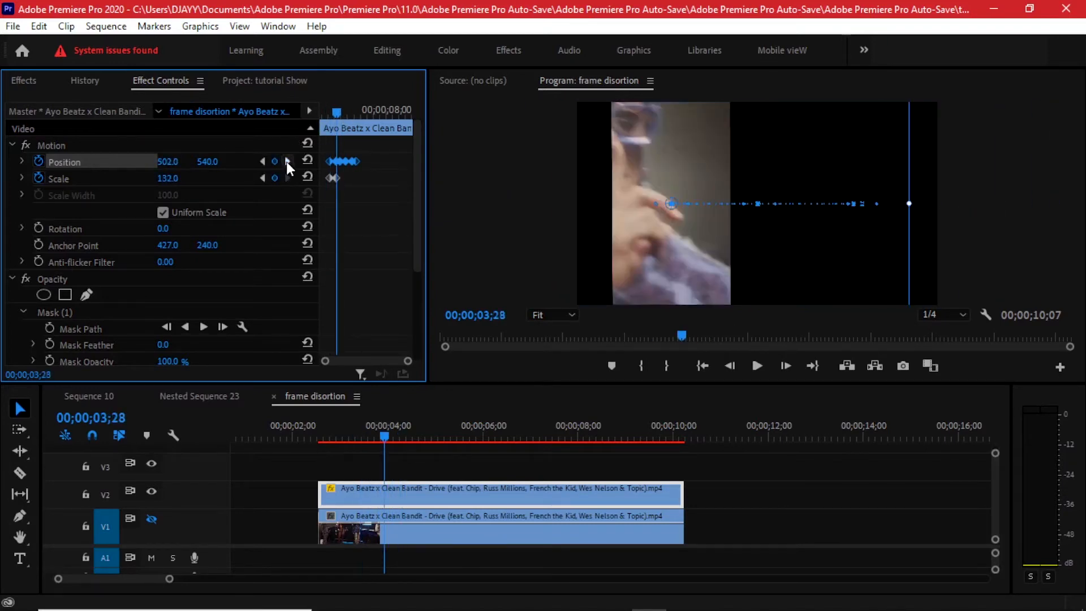
Add a Scale keyframe at the 00;00;04;08 Position keyframe and reset its value to 100.
click(287, 161)
drag(190, 179, 170, 181)
drag(185, 178, 176, 178)
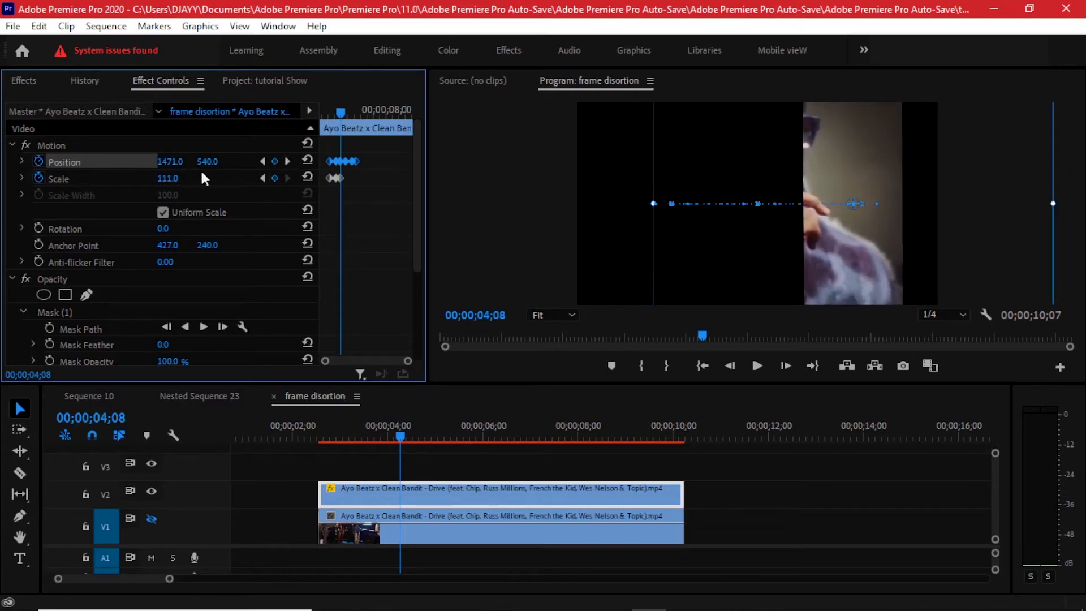
click(308, 178)
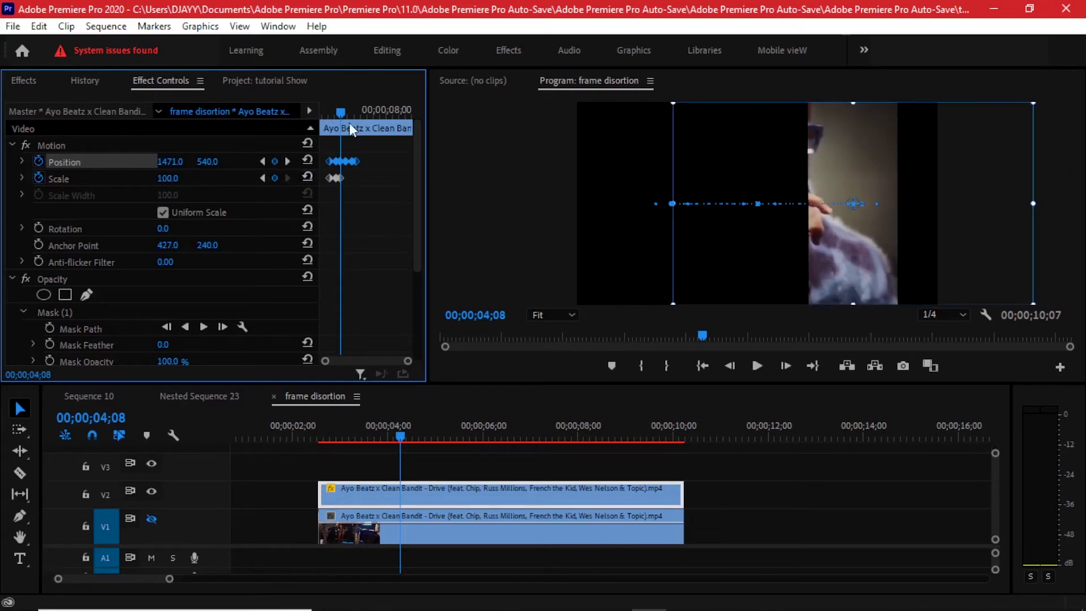
Skip the 00;00;04;23 Position keyframe and add a Scale keyframe of 61 at 00;00;05;08.
click(287, 161)
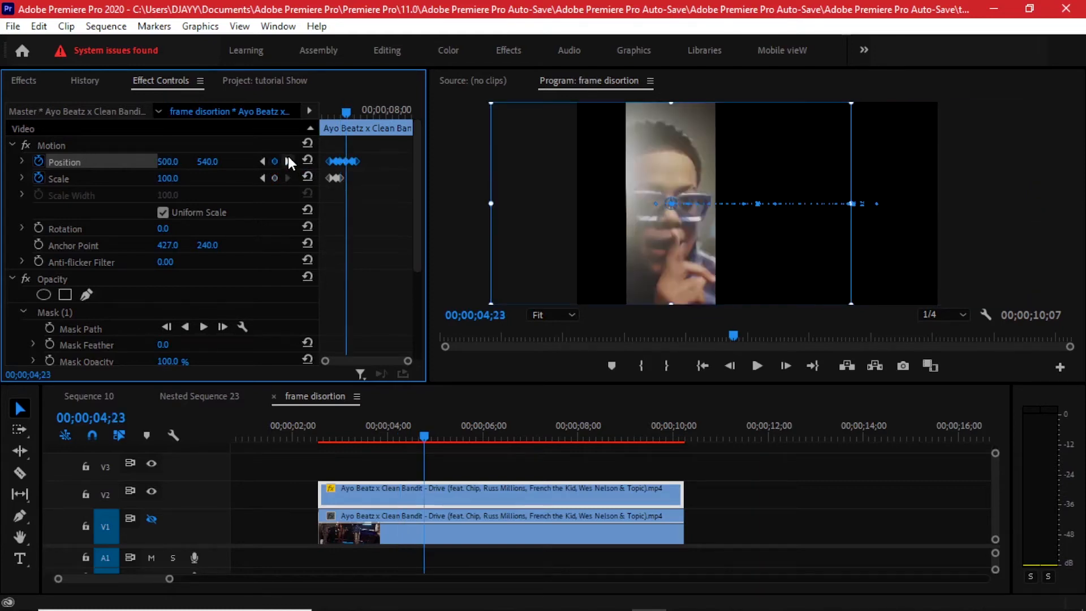
click(288, 161)
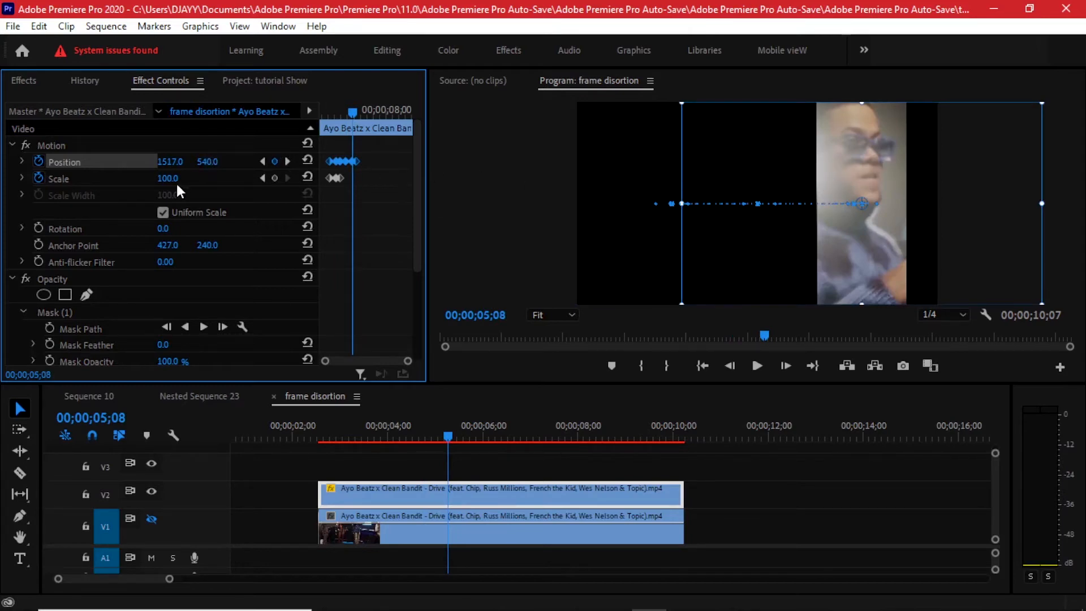
drag(168, 179, 146, 178)
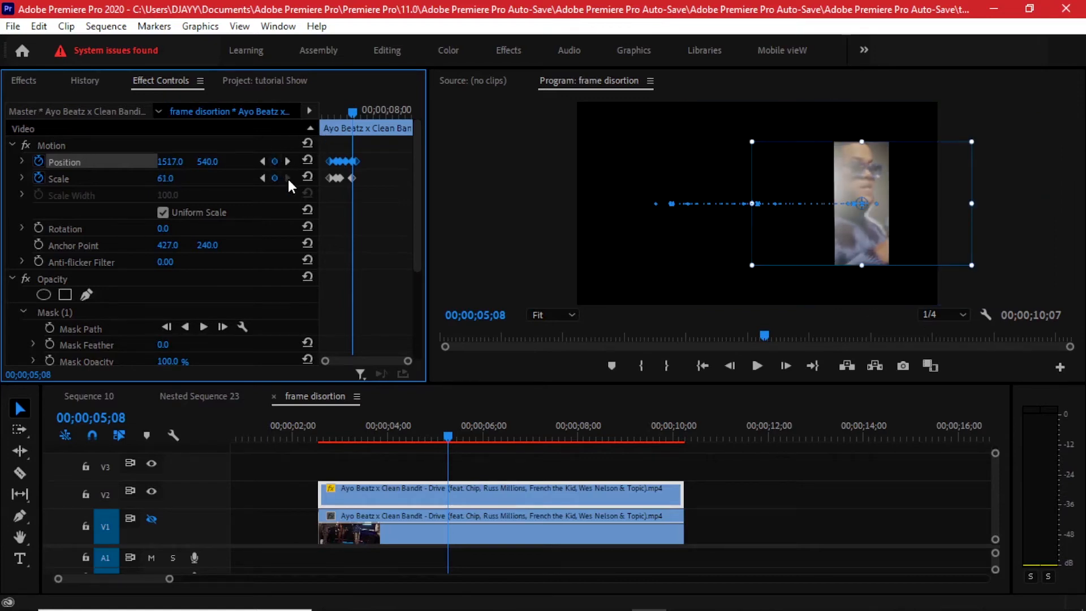
Reset Scale to 100 at the last Position keyframe, 00;00;05;18, and play back the animation from the clip's start.
click(287, 161)
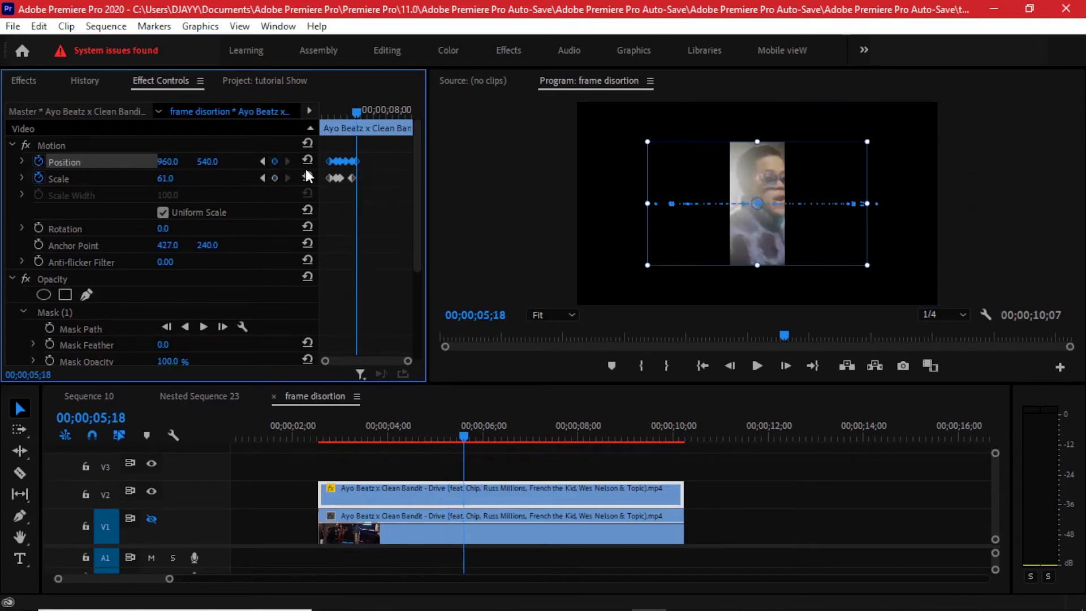
click(308, 176)
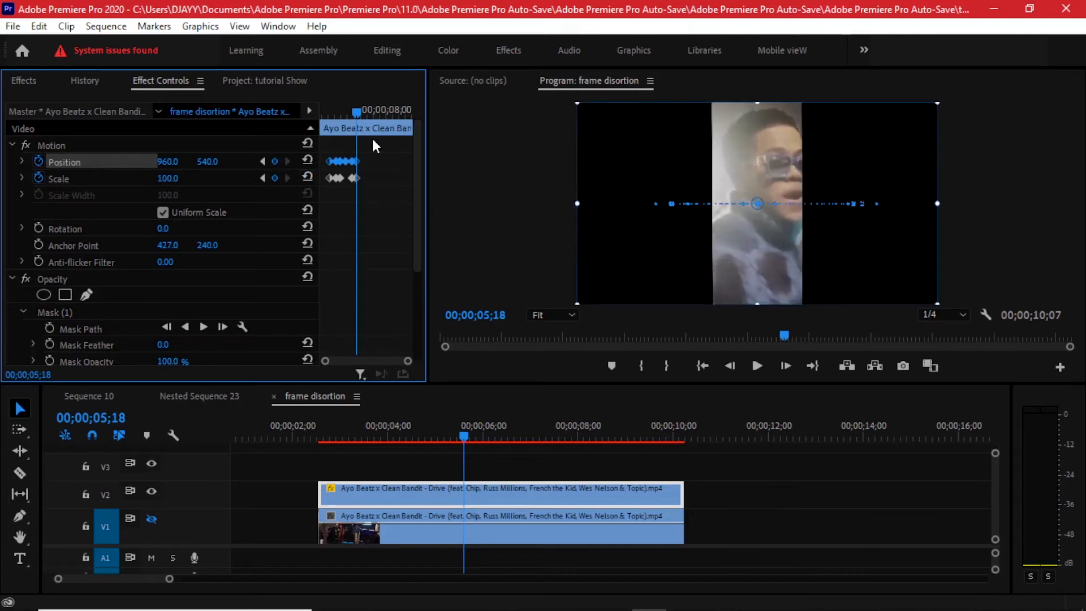
drag(327, 114, 320, 114)
key(space)
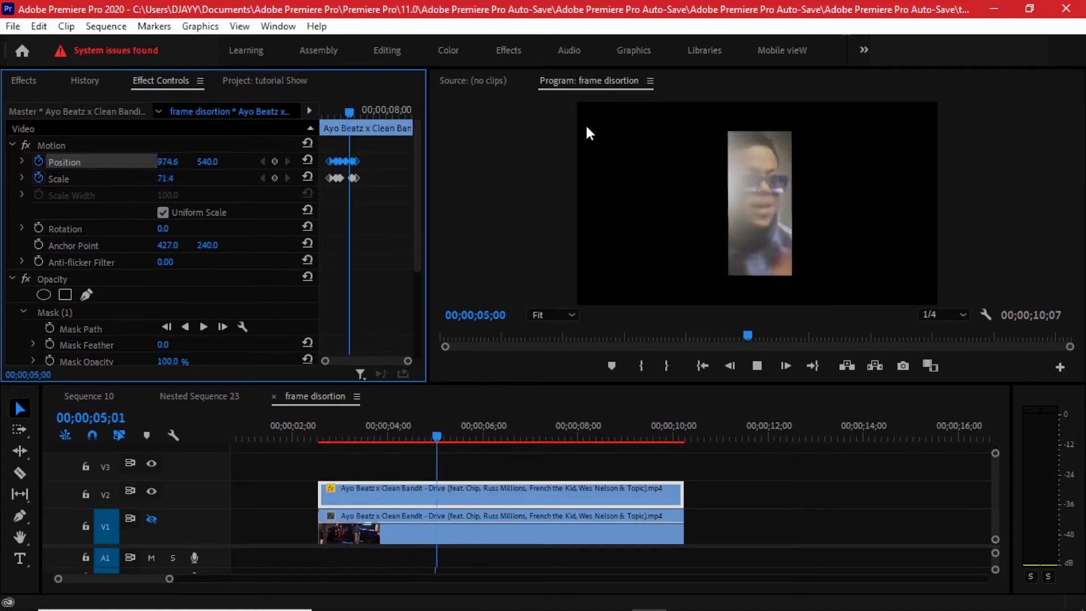
key(space)
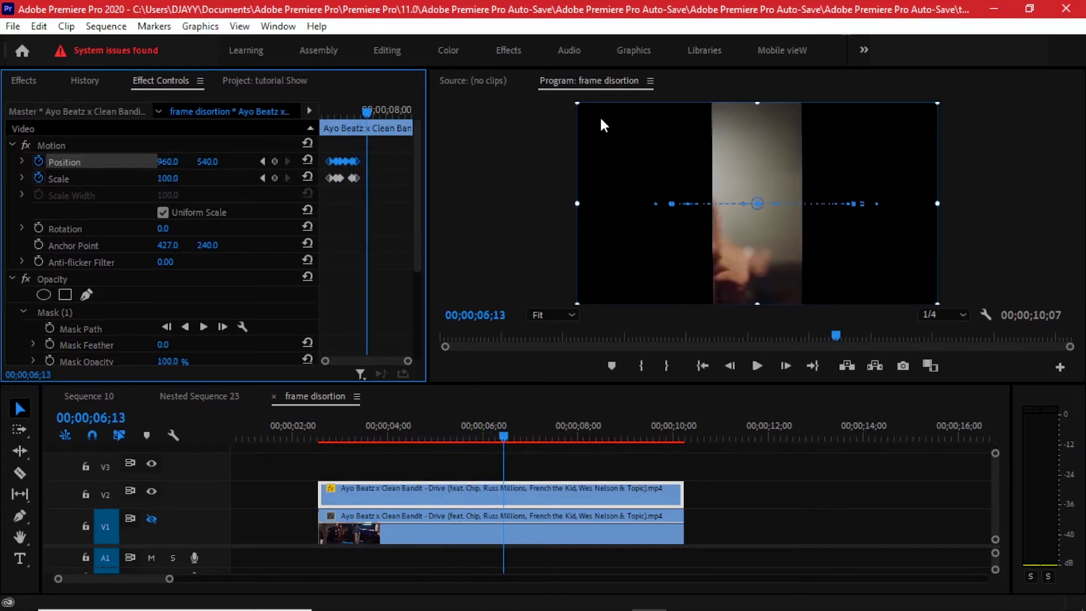
Copy all the Position and Scale keyframes and paste them at 00;00;06;02 to repeat the animation.
drag(358, 103, 355, 101)
key(grave)
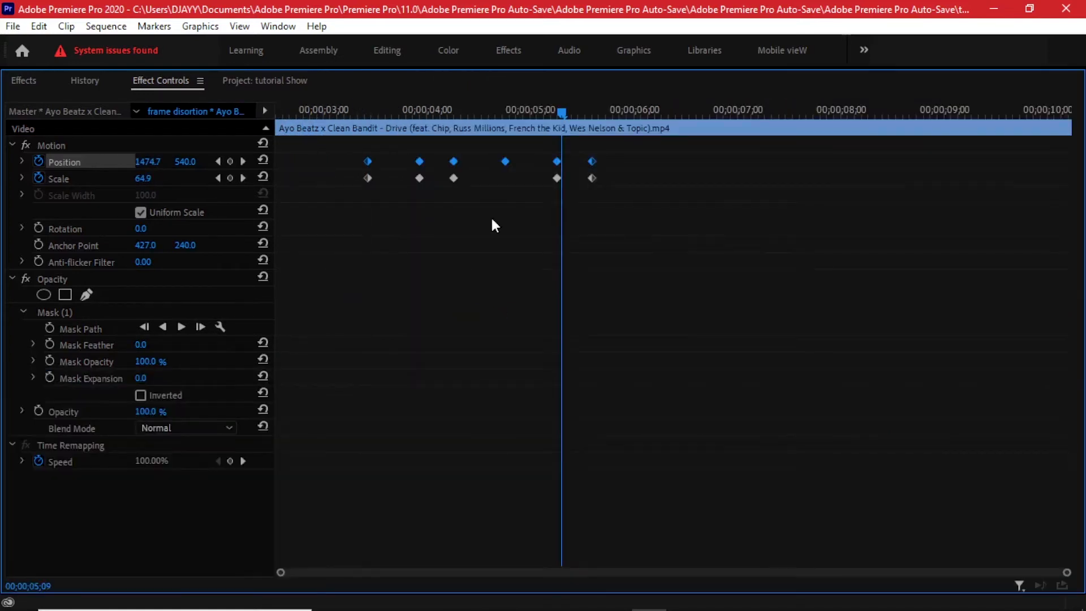
drag(616, 146, 324, 228)
drag(574, 97, 641, 102)
key(ctrl+v)
key(grave)
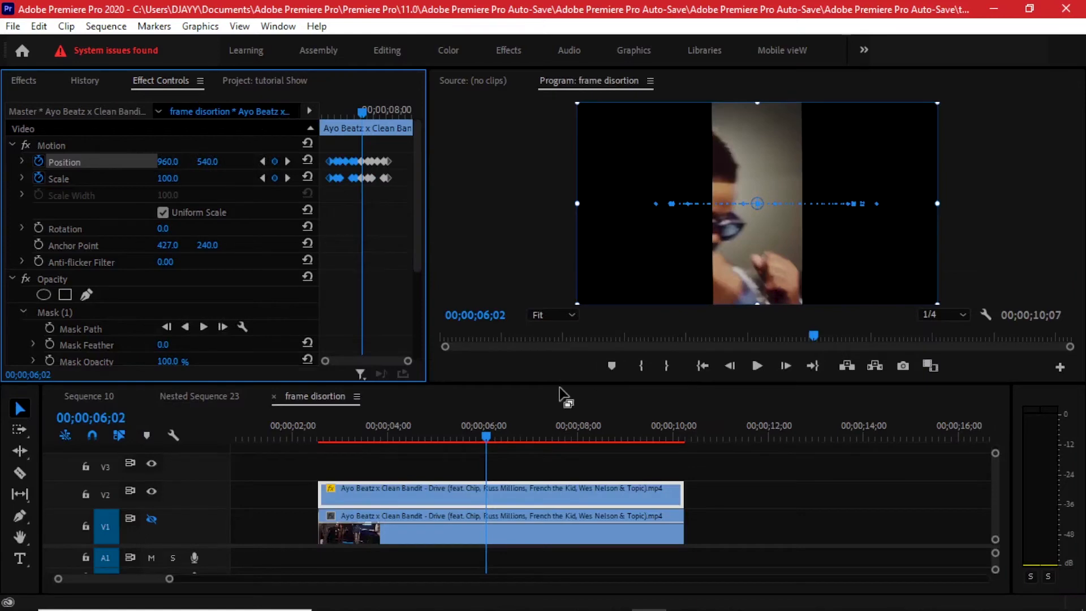
Make the V1 track visible again and preview the moving strip over the original footage.
click(436, 427)
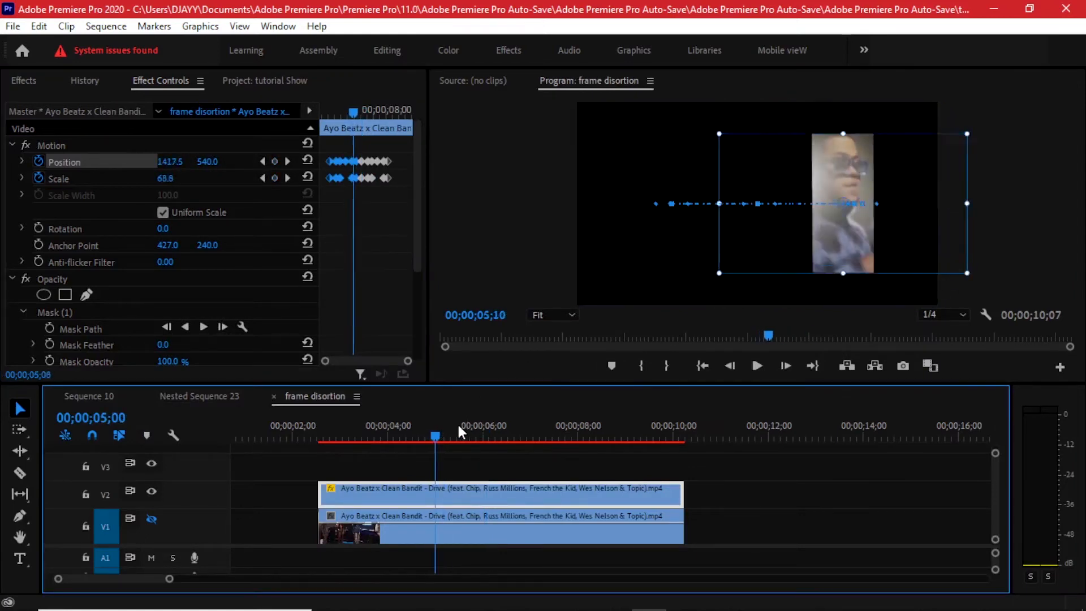
drag(488, 424, 499, 425)
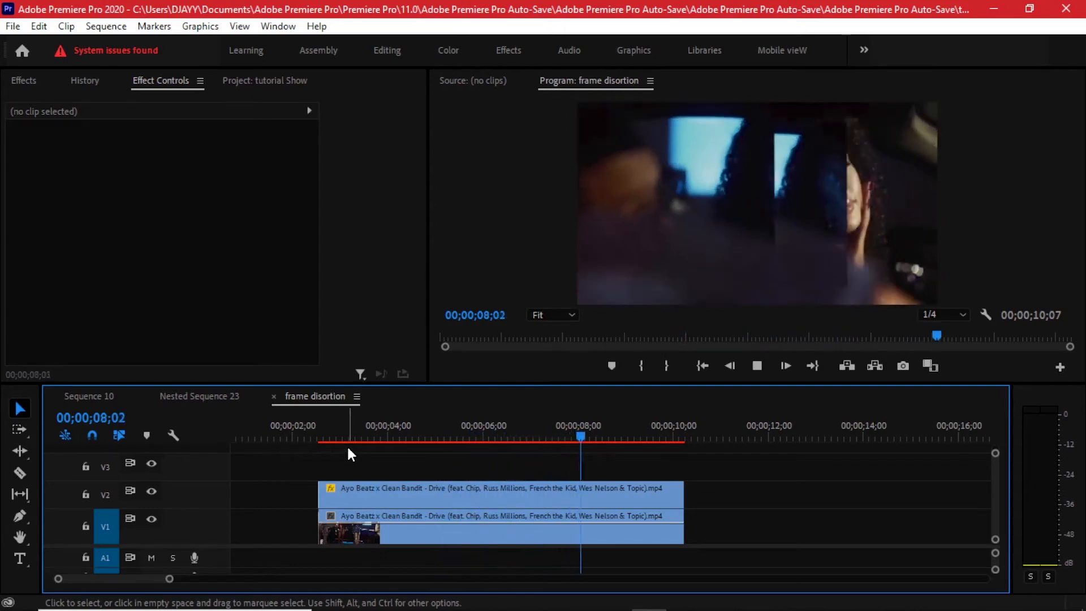
drag(317, 435, 391, 436)
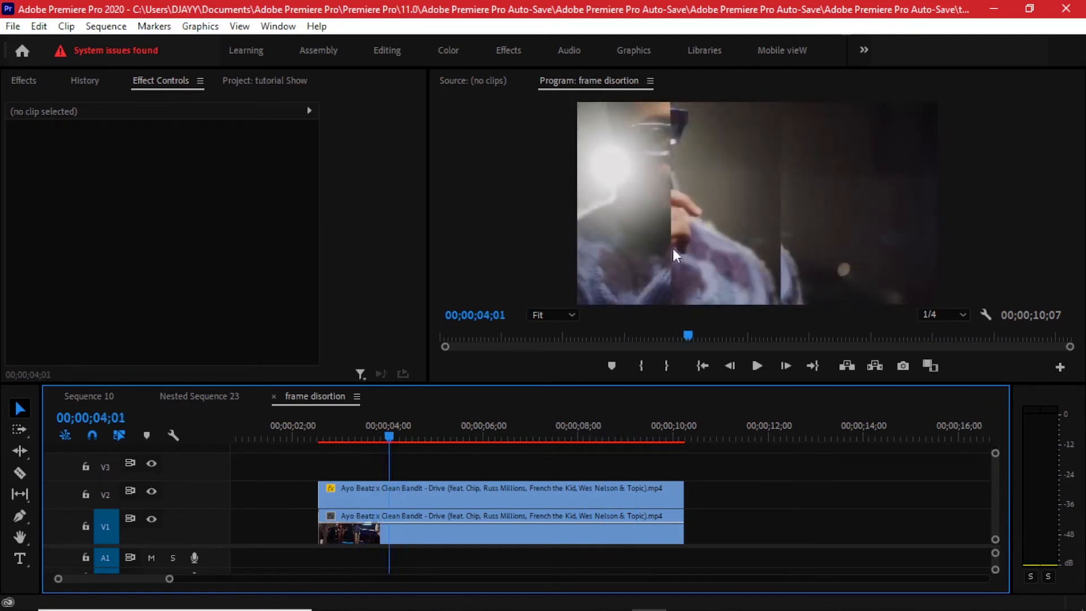
Search the effects for "noise" and apply the Noise effect to the clip on V2.
click(381, 496)
click(31, 82)
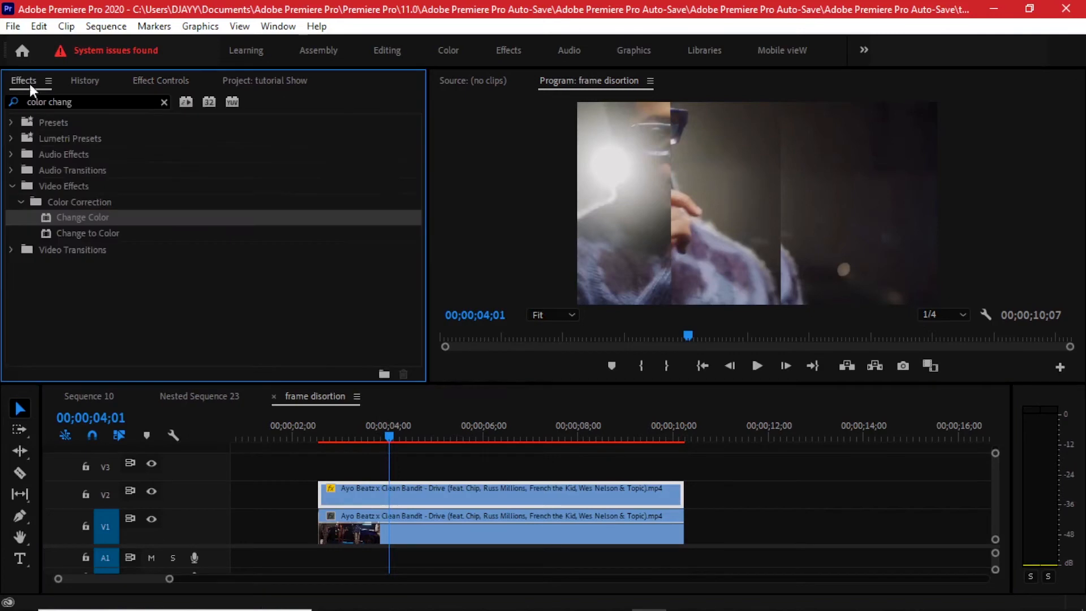
click(97, 102)
text(noise)
drag(79, 221, 473, 500)
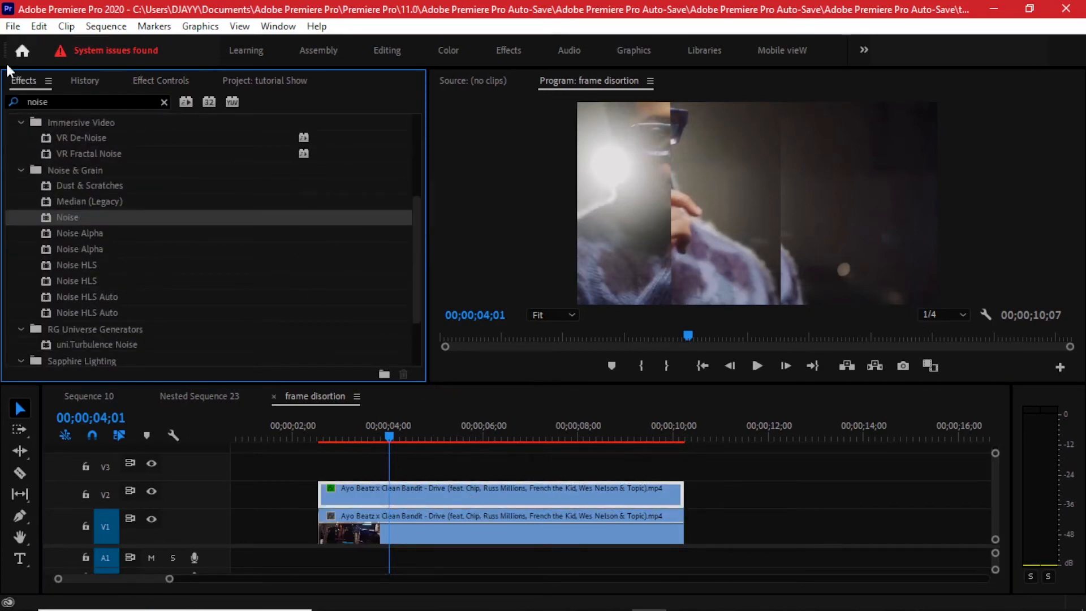
Search the effects for "hls" and apply Color Balance (HLS) to the clip on V2.
click(45, 101)
text(hls)
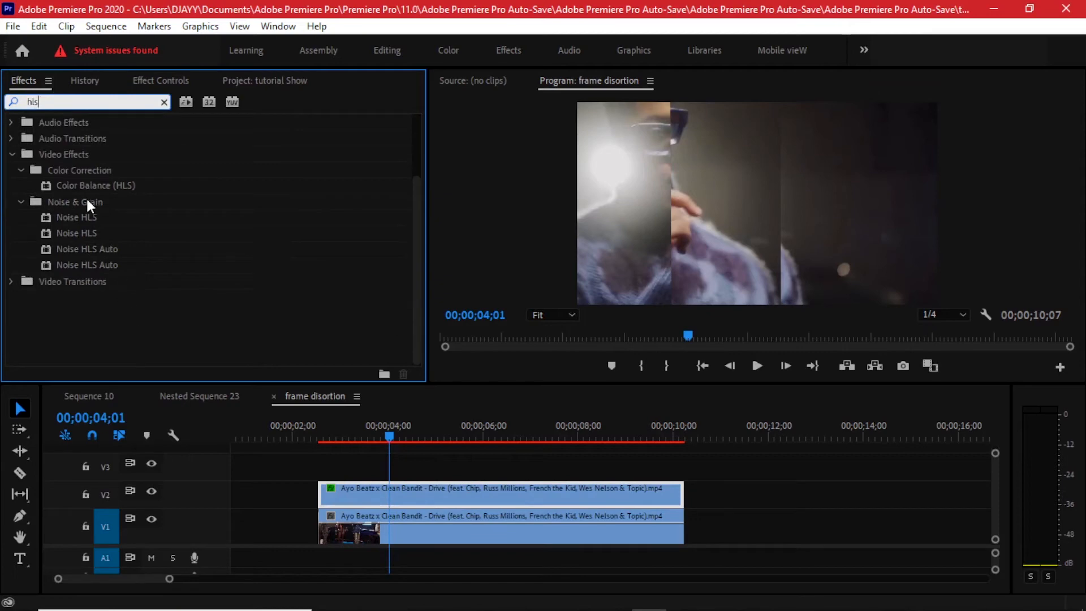
drag(100, 188, 396, 488)
Set the Noise effect's Amount of Noise to 5% on the V2 clip, with Use Color Noise enabled.
click(177, 78)
scroll(393, 268, down, 6)
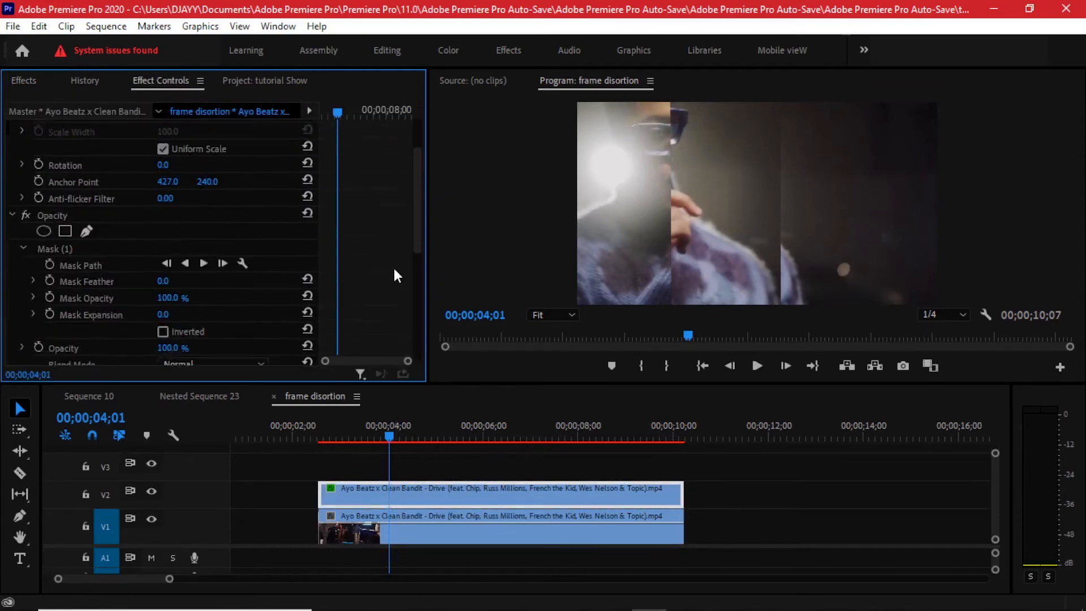
scroll(357, 259, down, 2)
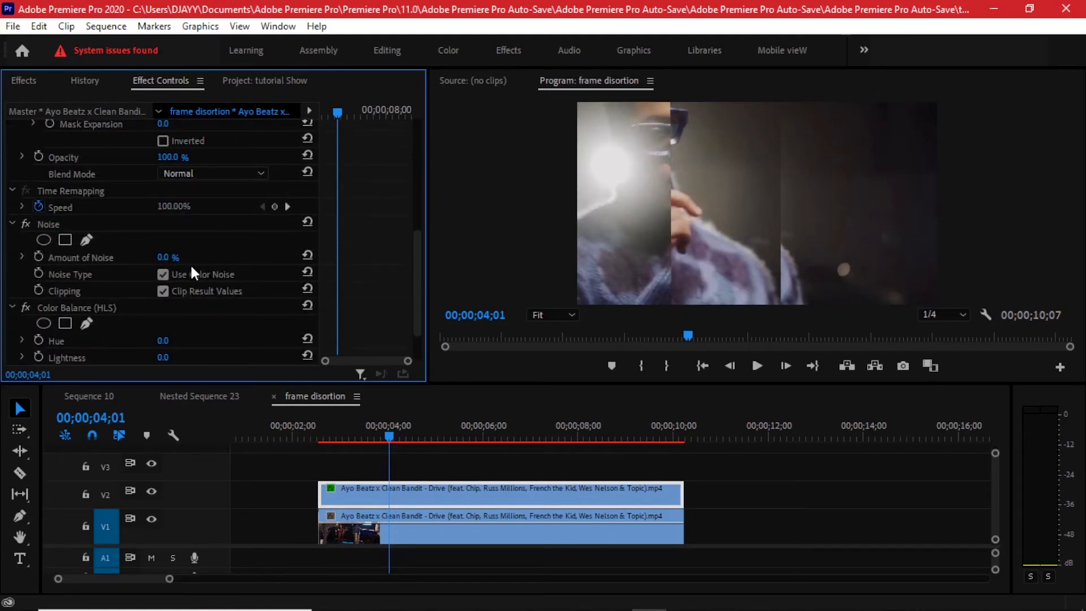
click(166, 258)
text(5)
key(Return)
click(163, 275)
Set Color Balance (HLS) Hue to -70, Saturation to 25 and Lightness to 5, checking the strip at 00;00;06;26.
scroll(129, 265, down, 2)
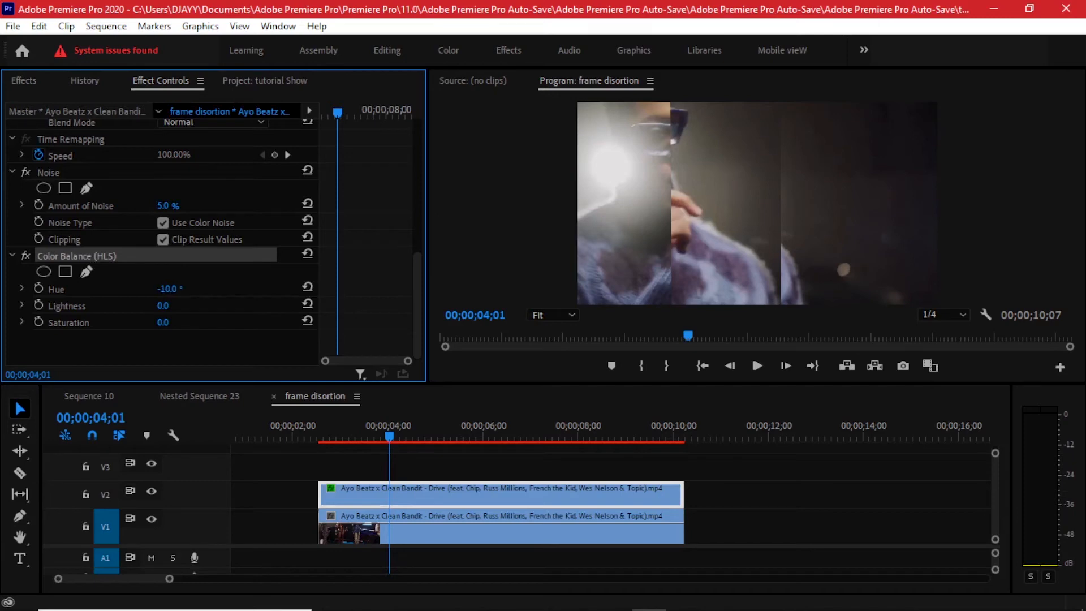
click(426, 428)
drag(426, 428, 428, 427)
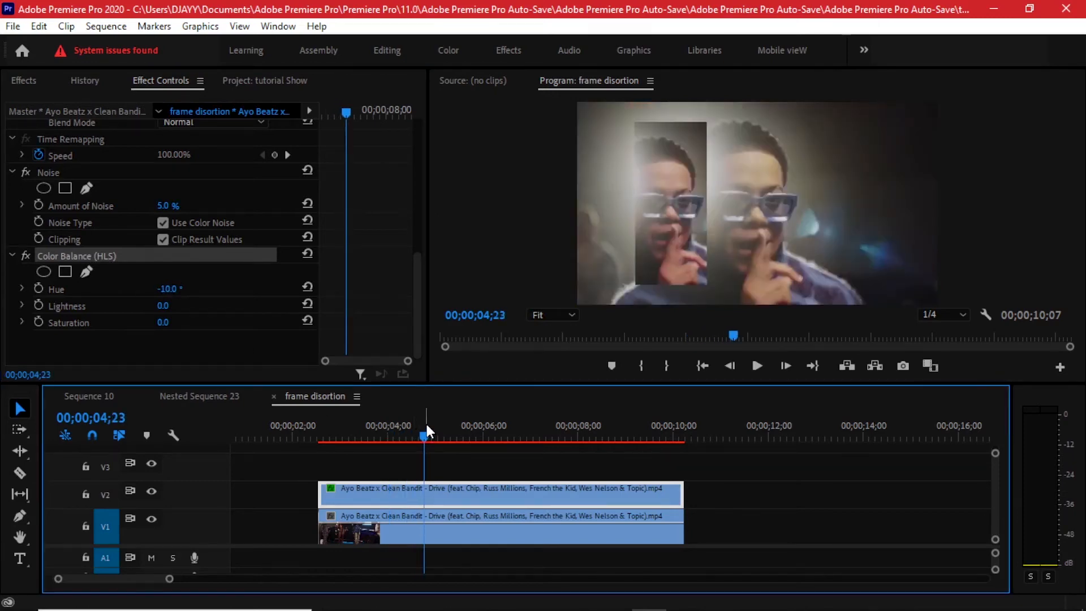
drag(425, 422, 525, 402)
drag(167, 288, 134, 289)
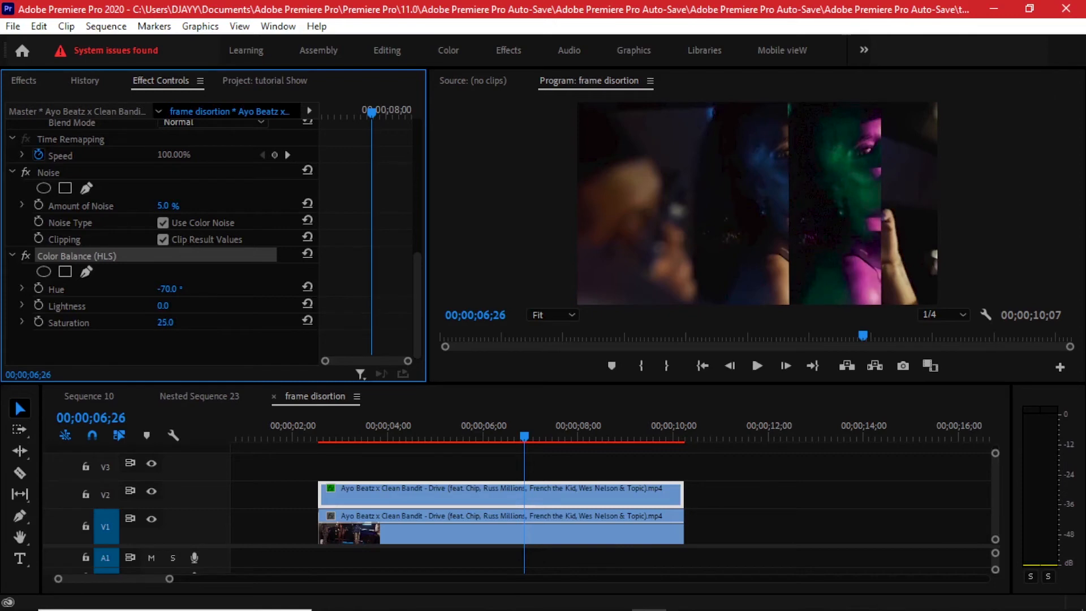
drag(163, 306, 164, 306)
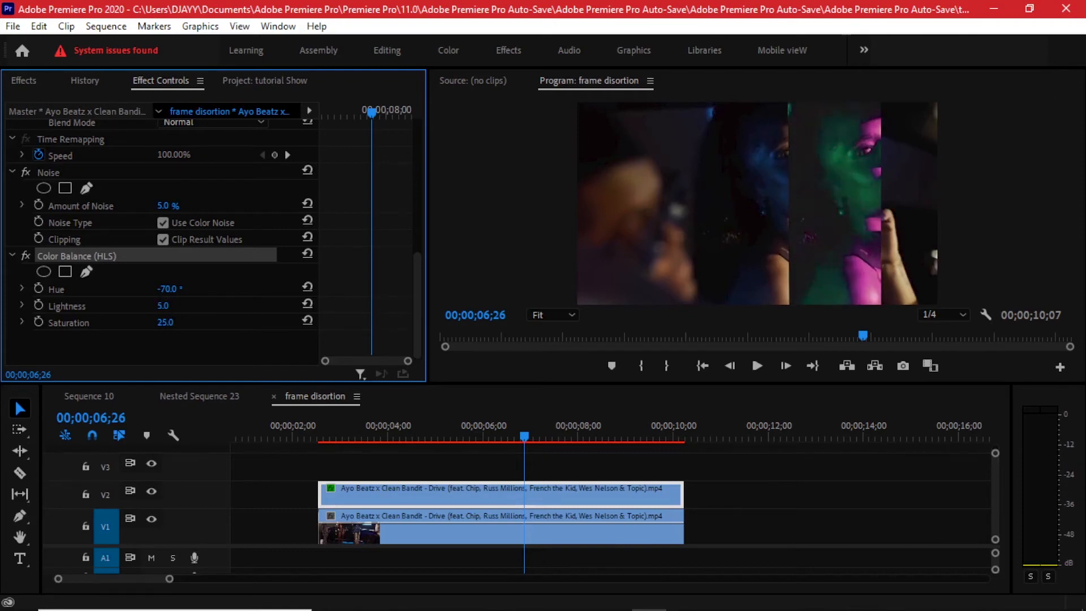
Play back the recoloured strip from the clip's start and set the Color Balance (HLS) Saturation to -36.
click(323, 425)
key(space)
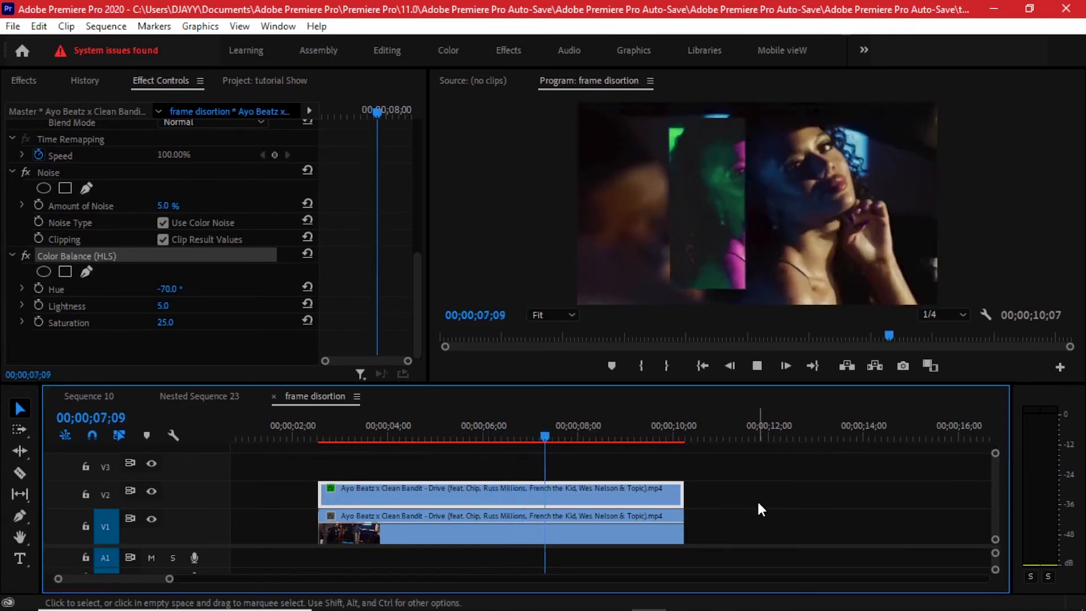
key(space)
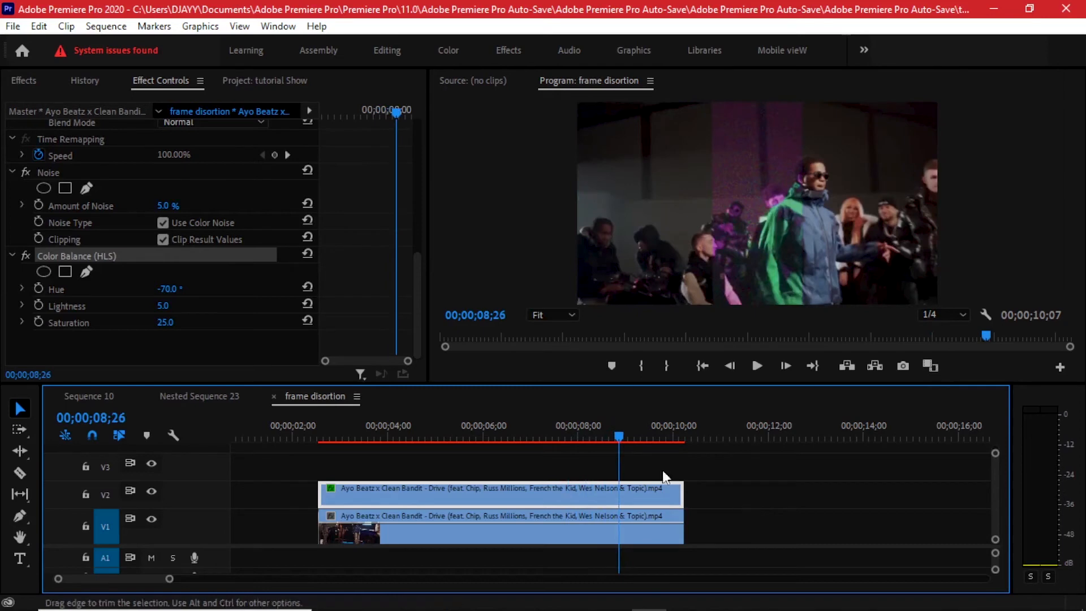
click(307, 321)
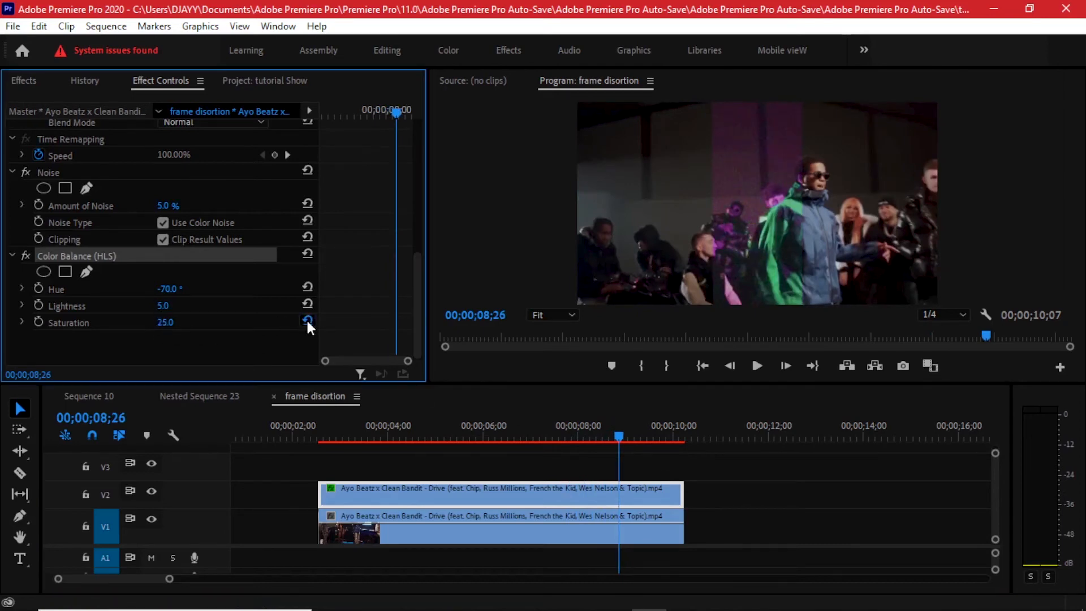
drag(167, 324, 164, 323)
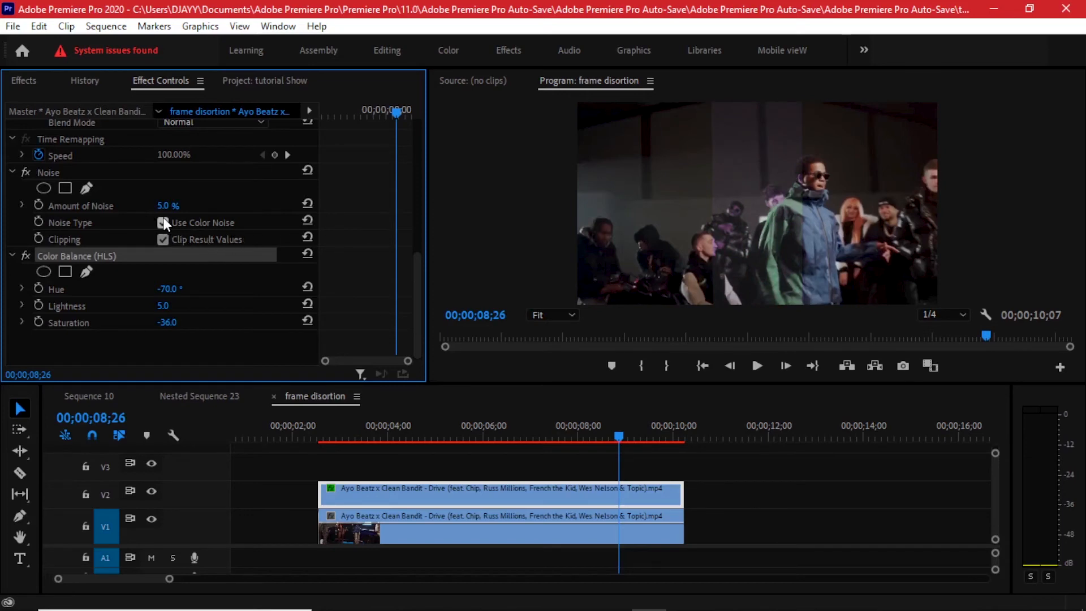
Turn off Use Color Noise in the Noise effect and review the strip over both clip pairs, up to 00;00;15;06.
drag(340, 435, 597, 438)
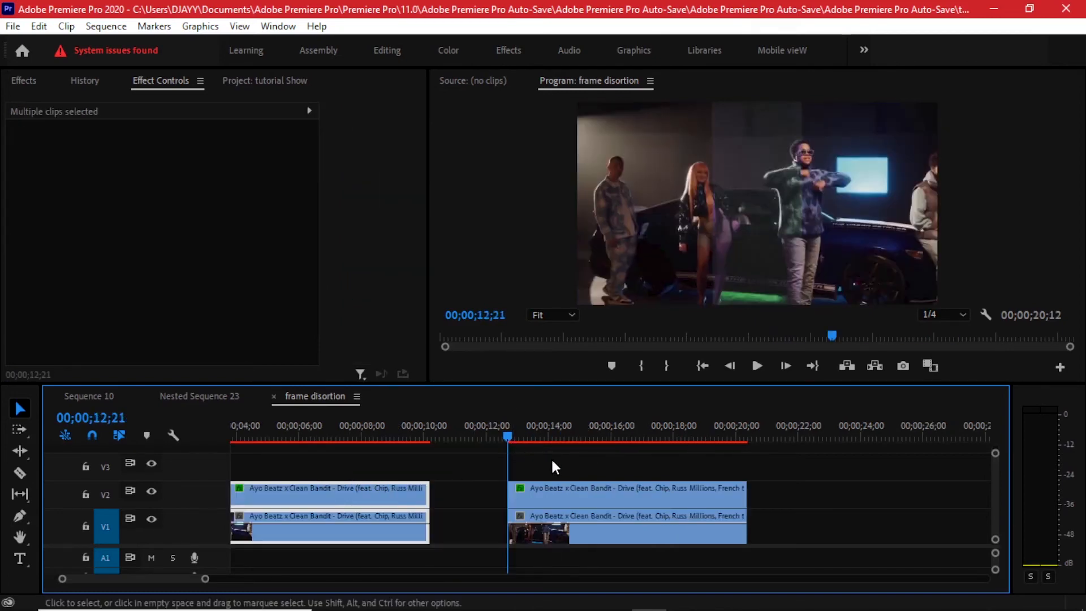
alt+scroll(613, 477, up, 2)
scroll(592, 463, down, 3)
drag(365, 433, 462, 435)
Nest the second masked clip on V2, keeping the suggested sequence name.
click(482, 492)
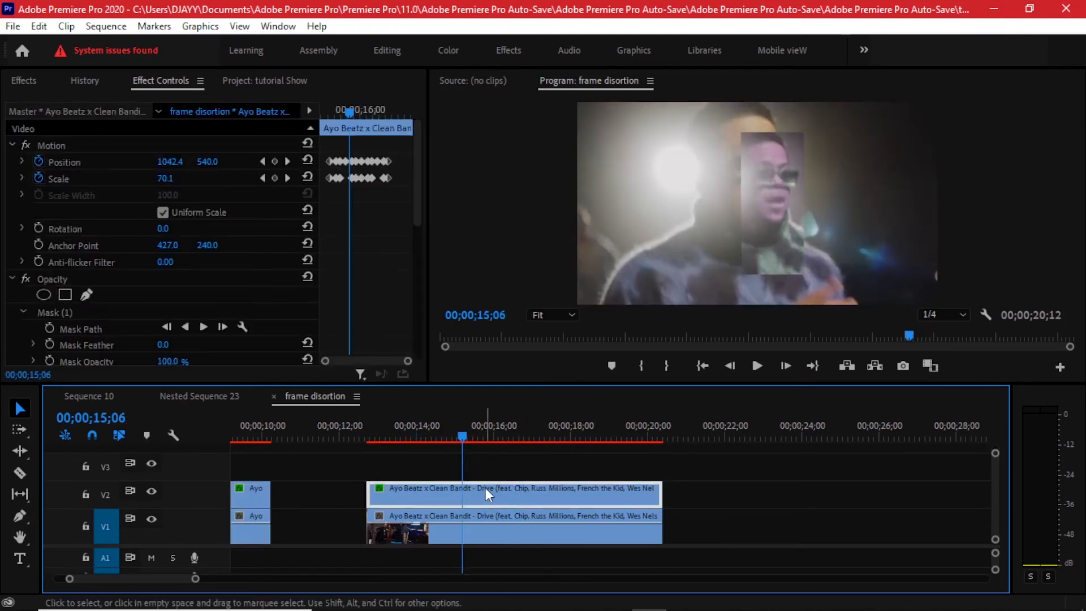
right_click(517, 496)
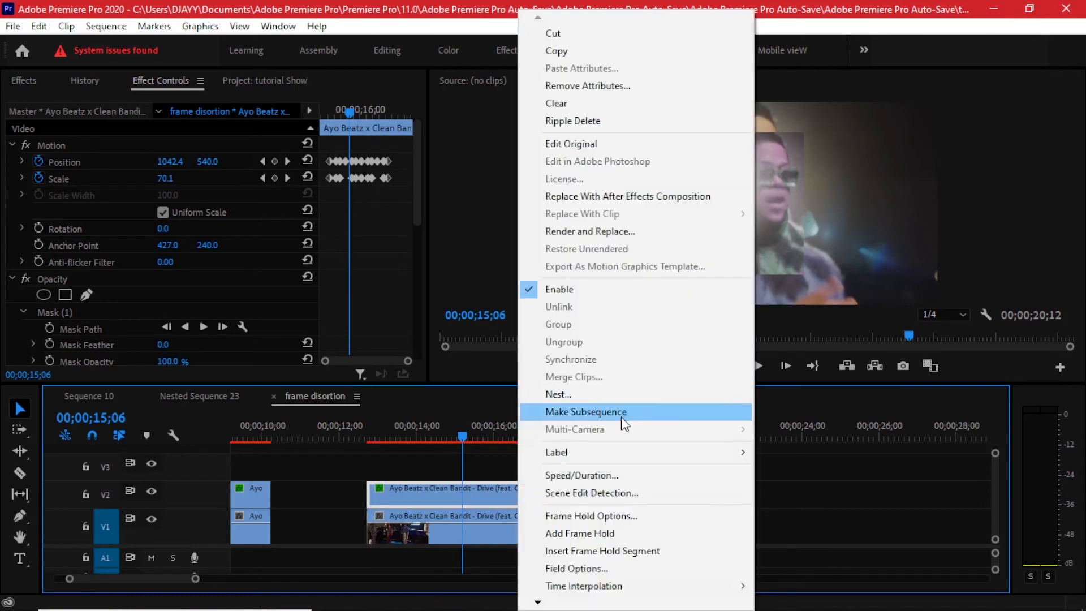
click(608, 393)
key(Return)
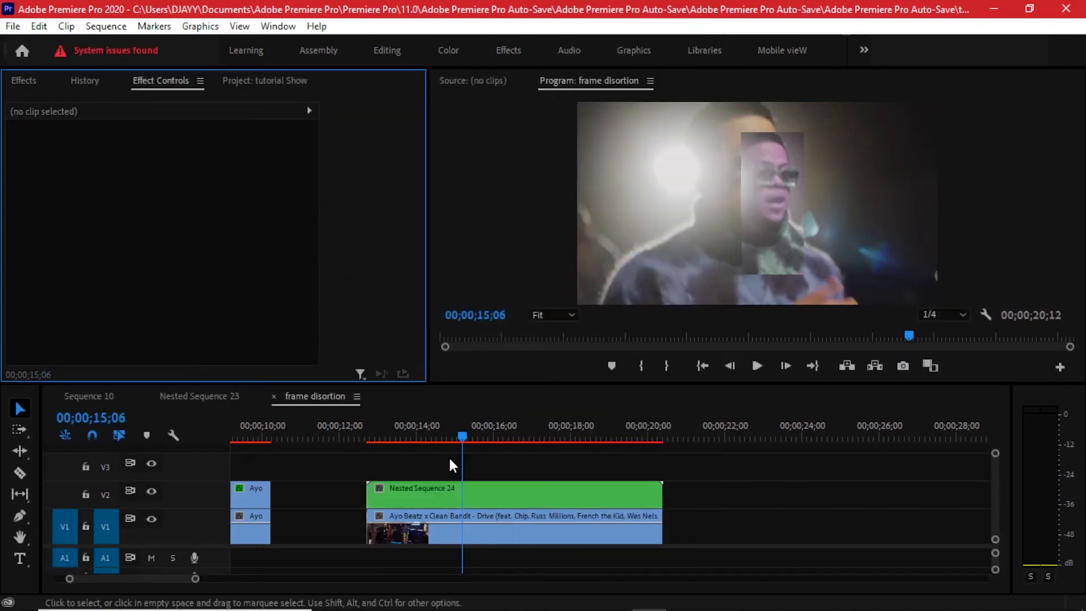
Open the nested sequence, check the strip up to 00;00;03;12 and save the project.
double_click(425, 486)
drag(334, 426, 361, 430)
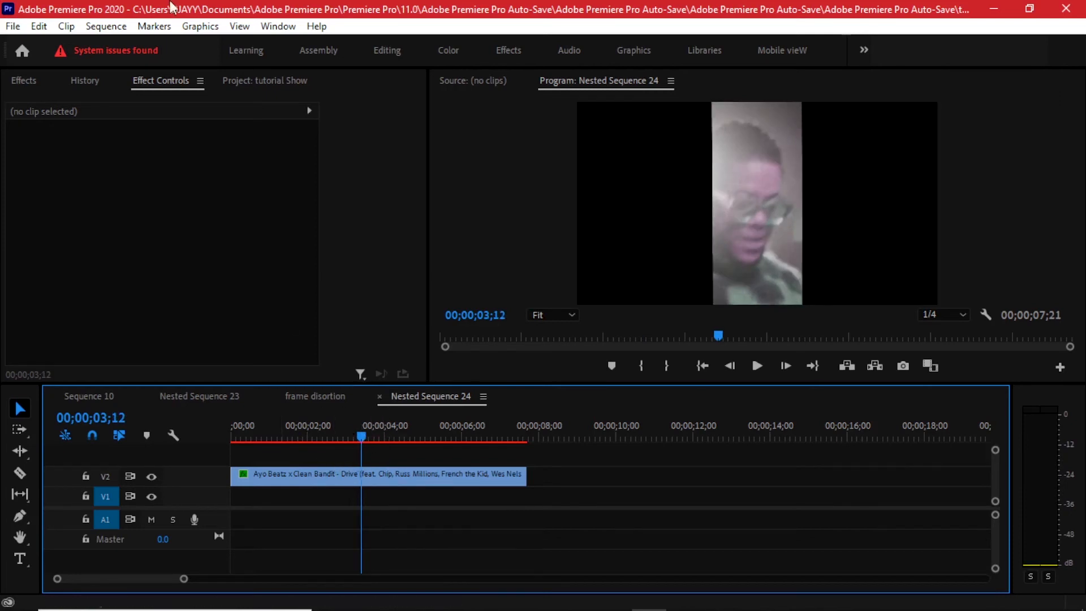
key(ctrl+s)
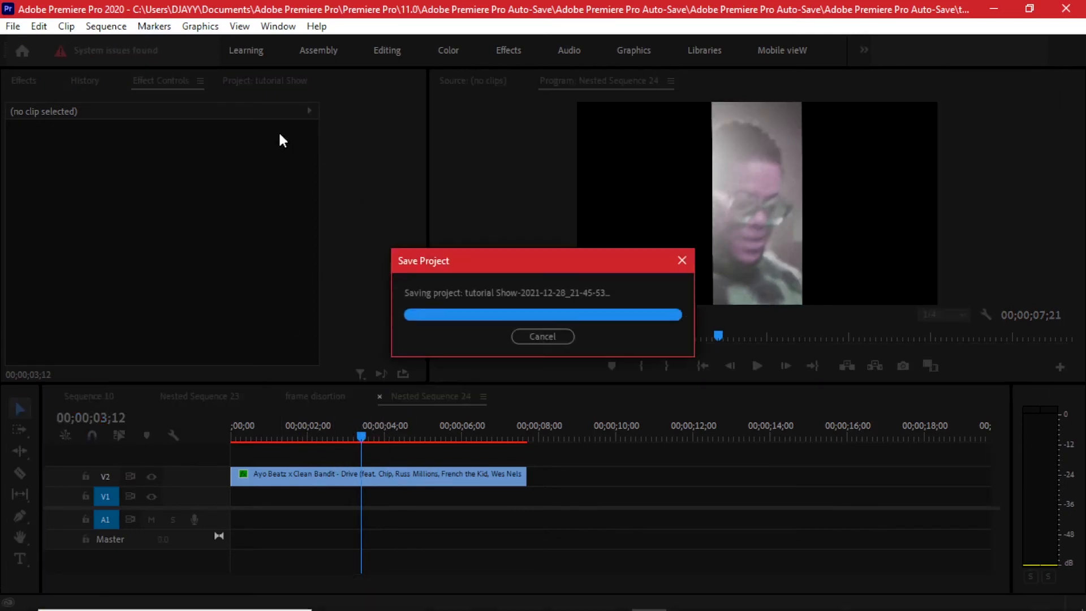
Preview VHS tape with play overlay.mp4 and place it on V3 above the masked clip, from the start of the nested sequence.
click(255, 80)
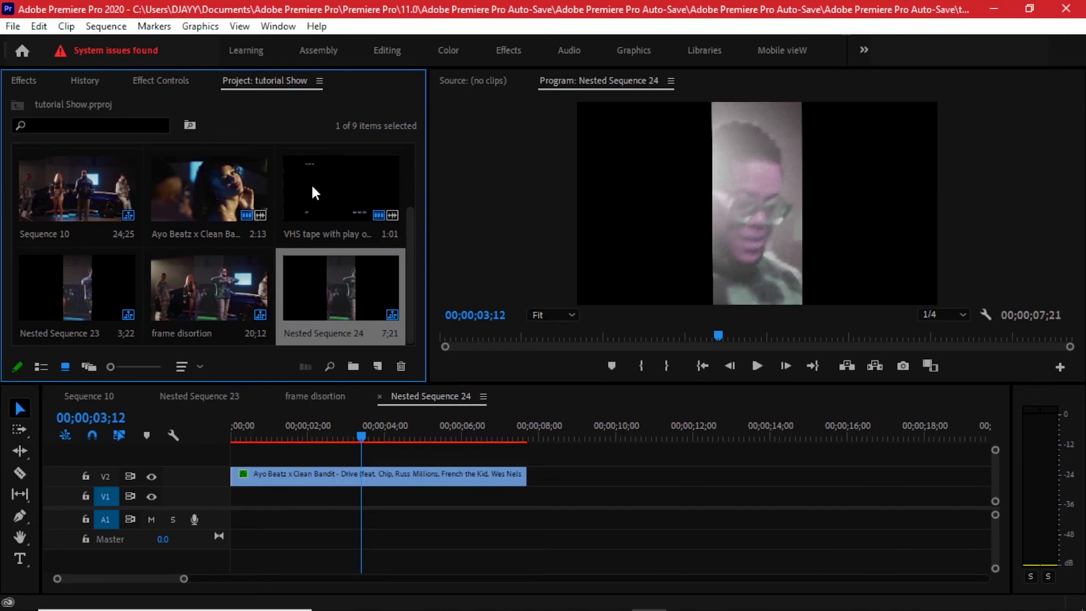
click(364, 209)
double_click(364, 209)
drag(464, 333, 493, 336)
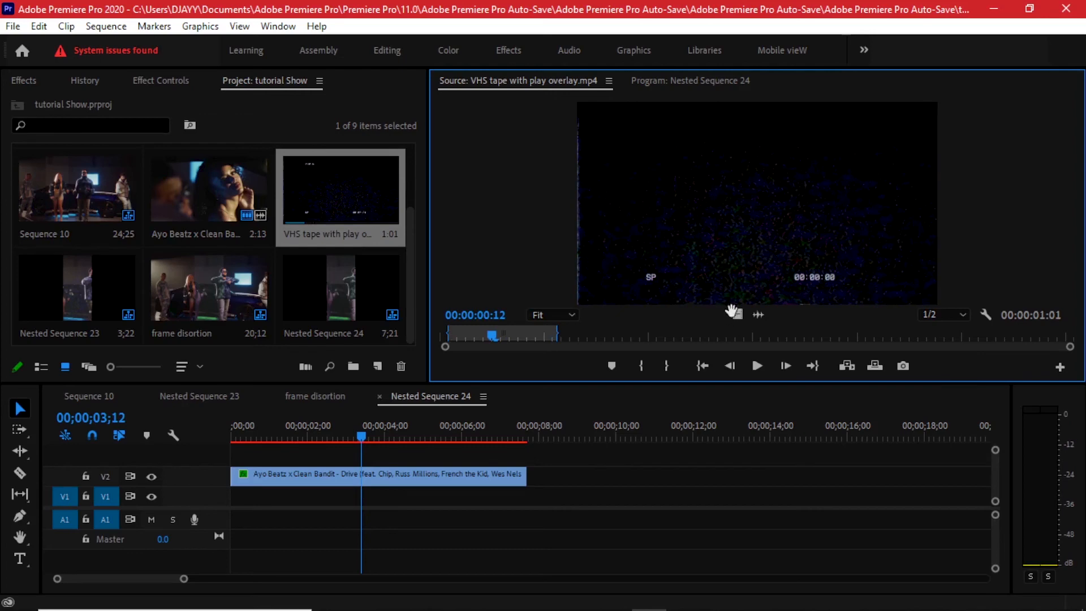
drag(292, 452, 519, 441)
click(318, 437)
click(327, 458)
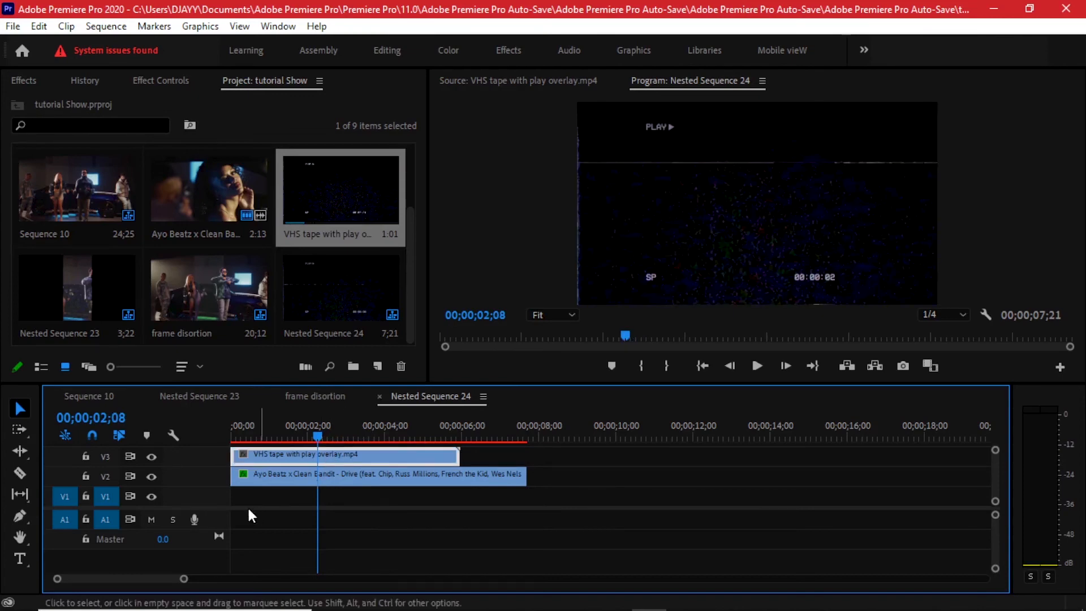
Check how the VHS overlay looks in the frame distortion sequence and return to the nested sequence.
drag(217, 508, 216, 544)
click(307, 396)
mouse_move(412, 425)
mouse_down()
mouse_move(426, 430)
mouse_move(422, 441)
mouse_up()
click(442, 396)
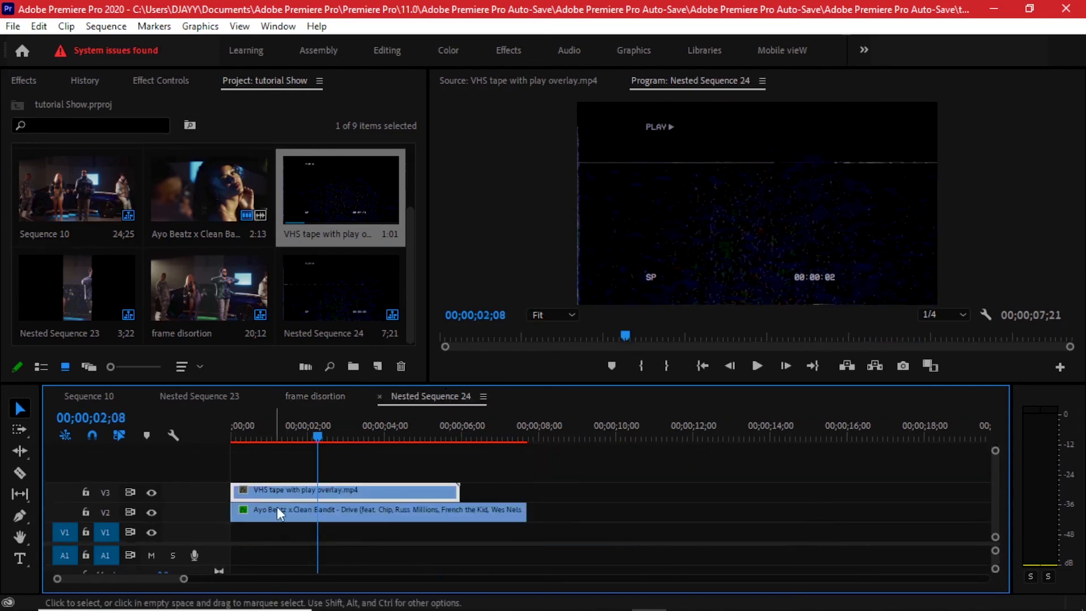
Set the blend mode of the VHS overlay clip on V3 to Screen.
click(162, 80)
click(225, 329)
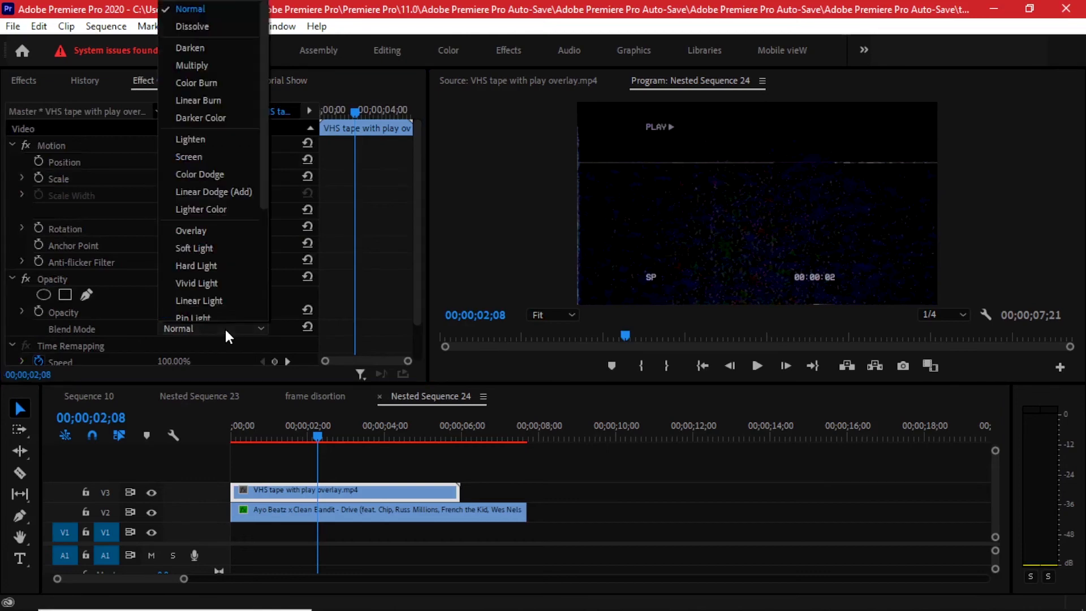
click(198, 157)
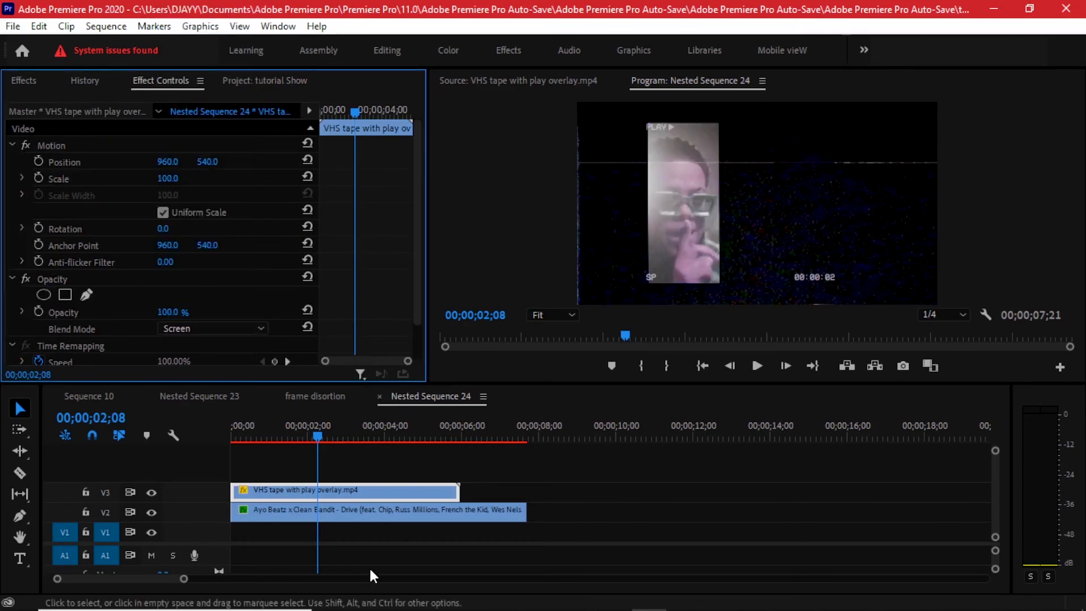
Copy the masked V2 clip and paste only its Motion and Opacity attributes onto the VHS overlay clip, leaving out its effects.
click(316, 515)
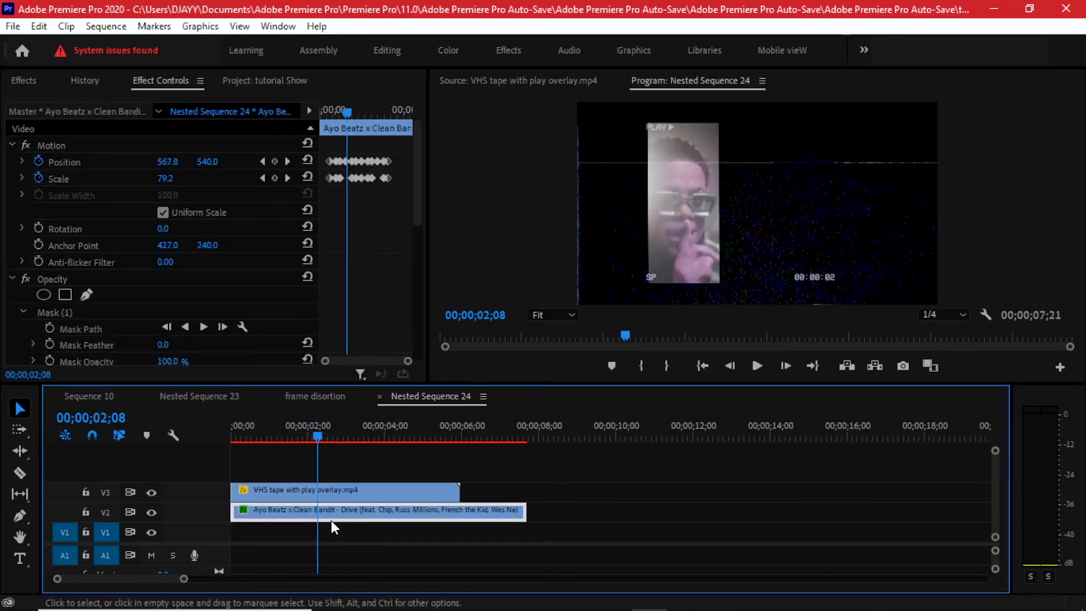
right_click(328, 519)
click(473, 52)
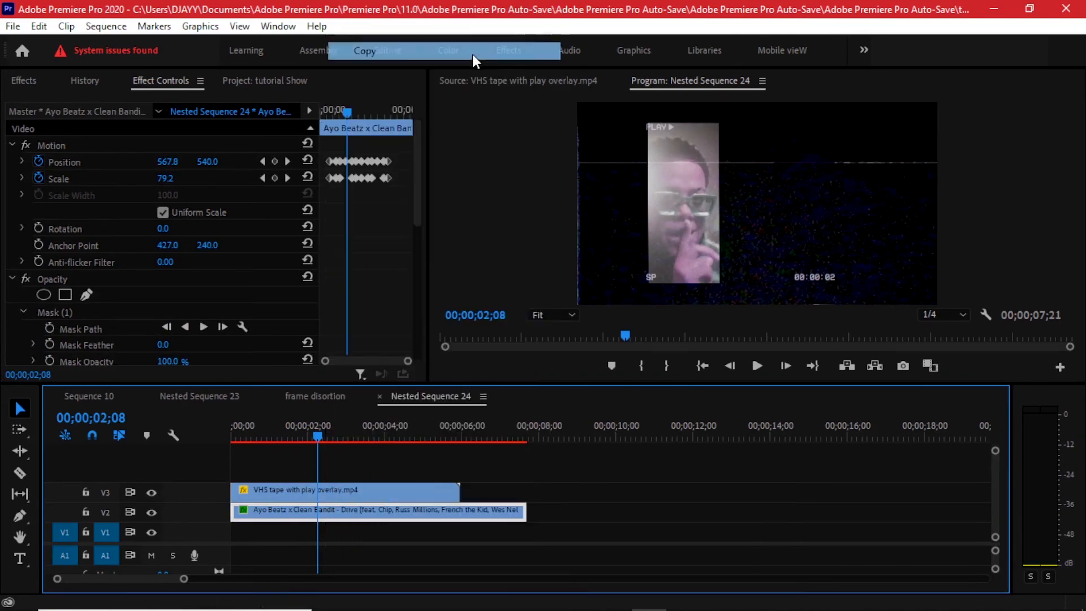
right_click(366, 488)
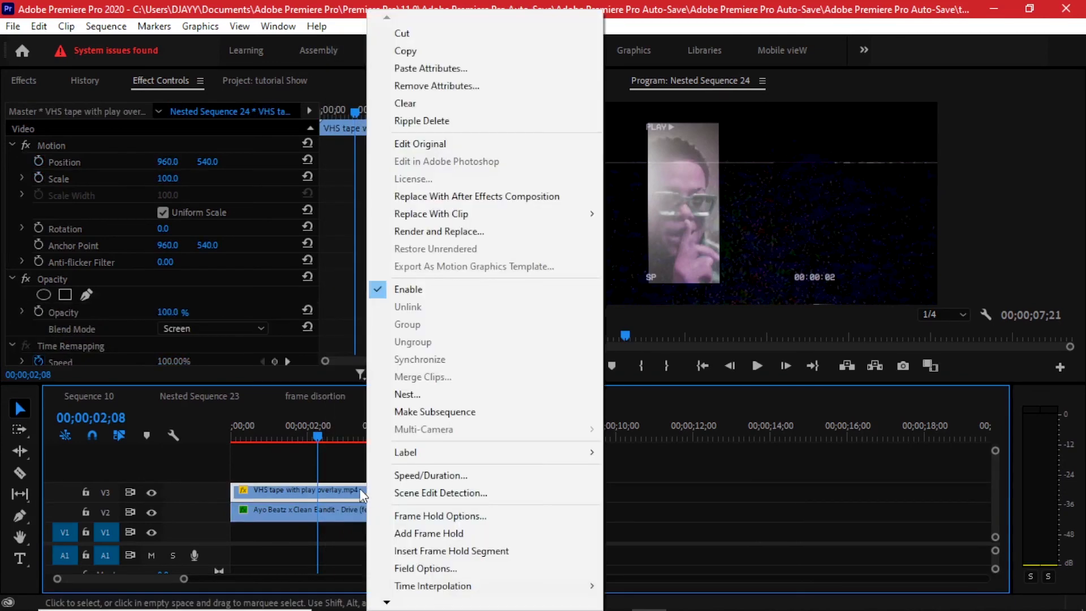
click(443, 66)
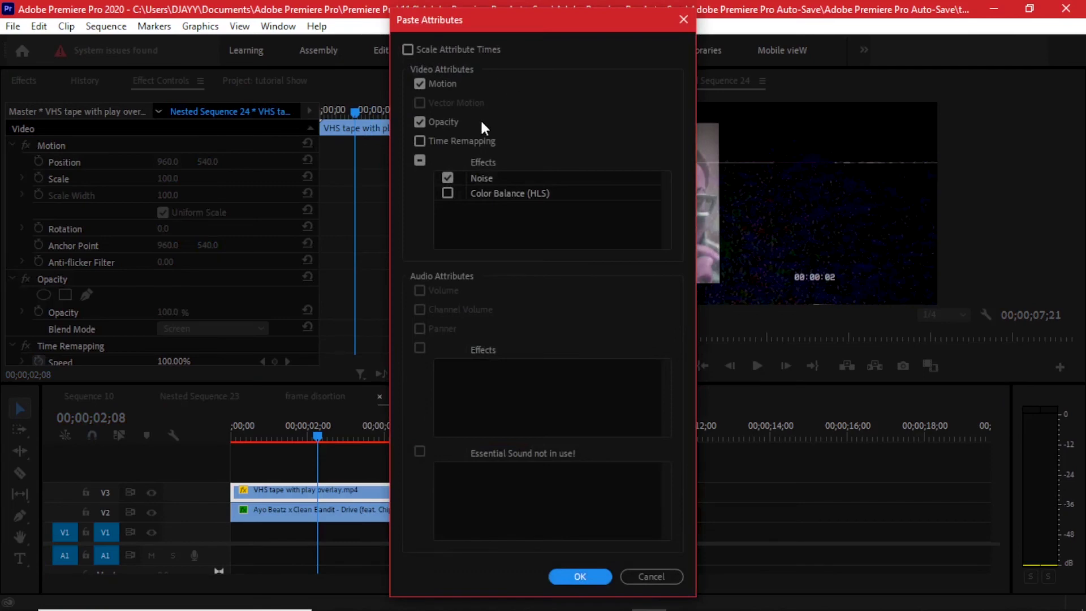
click(449, 193)
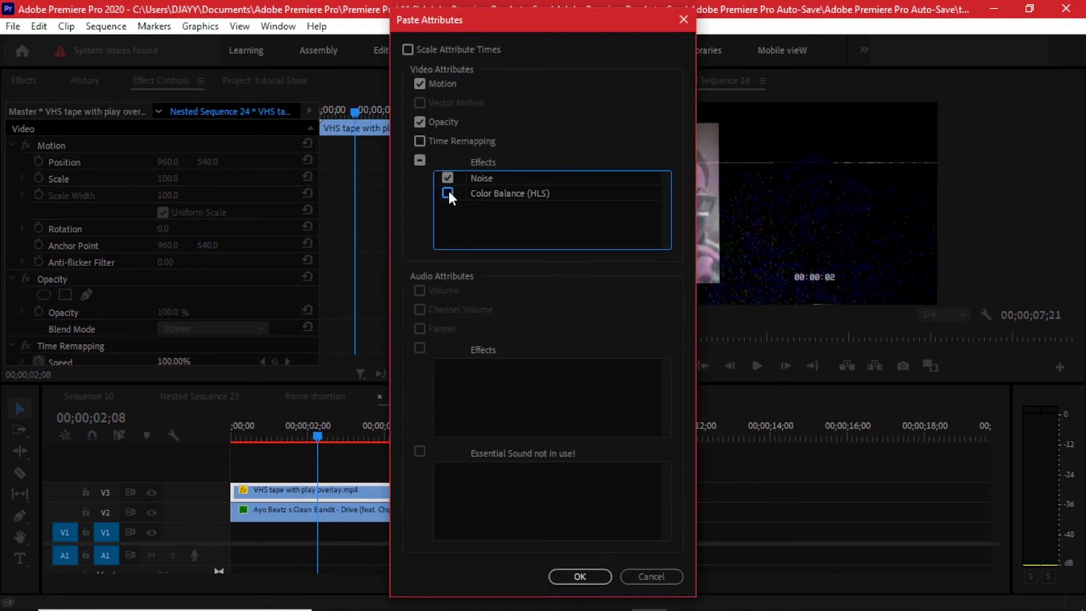
click(451, 162)
click(580, 577)
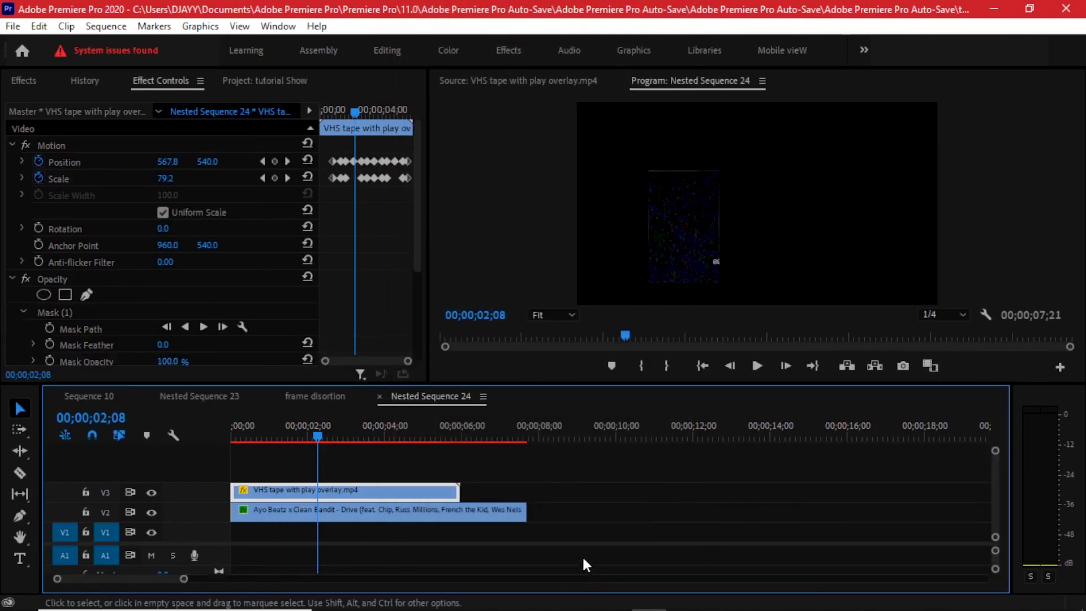
Restore the Screen blend mode on the VHS overlay clip that carries the pasted mask.
scroll(214, 299, down, 3)
click(235, 298)
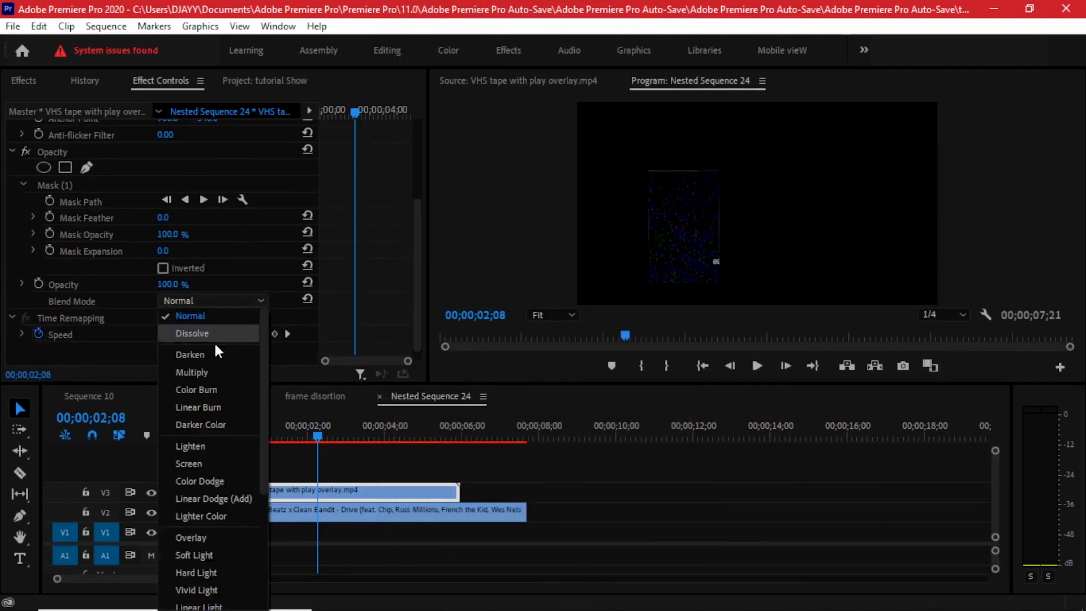
click(198, 462)
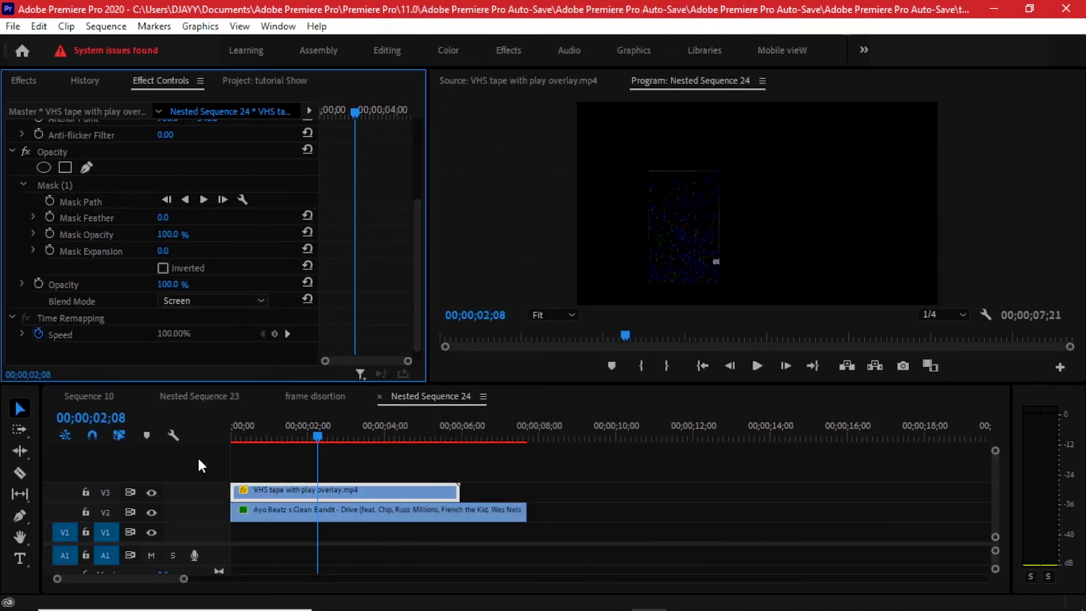
Review the overlay in the nested sequence up to 00;00;05;18 and play back the second clip pair in the frame distortion sequence.
drag(251, 435, 449, 443)
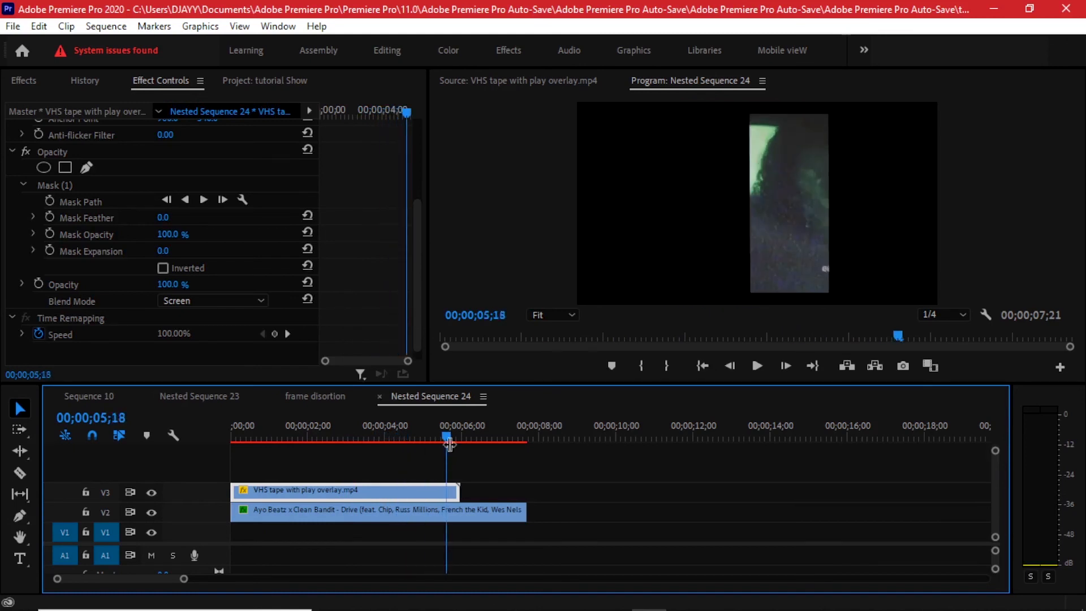
click(319, 397)
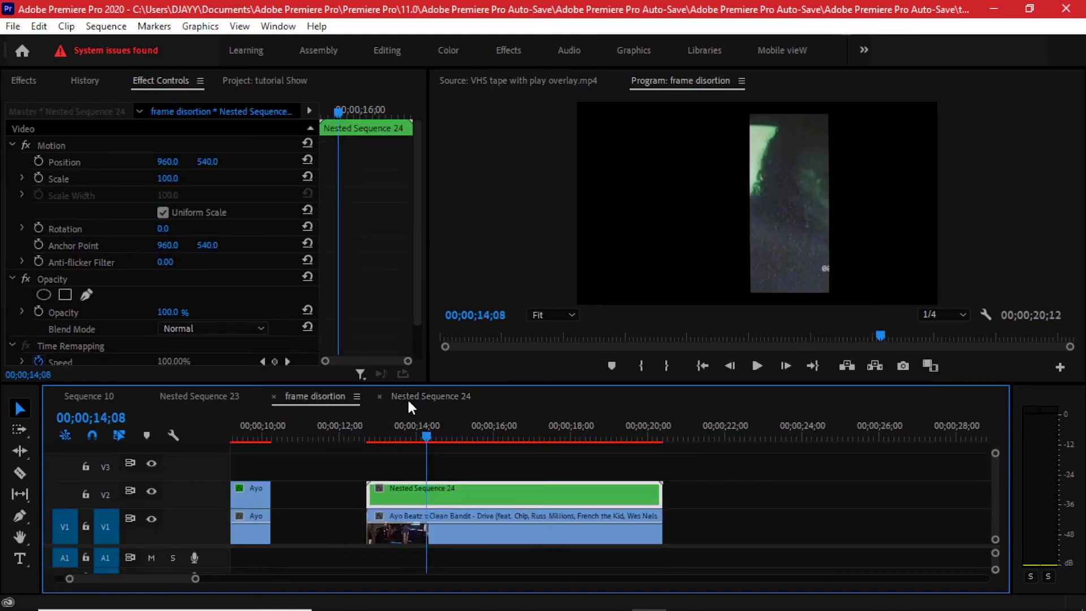
click(380, 427)
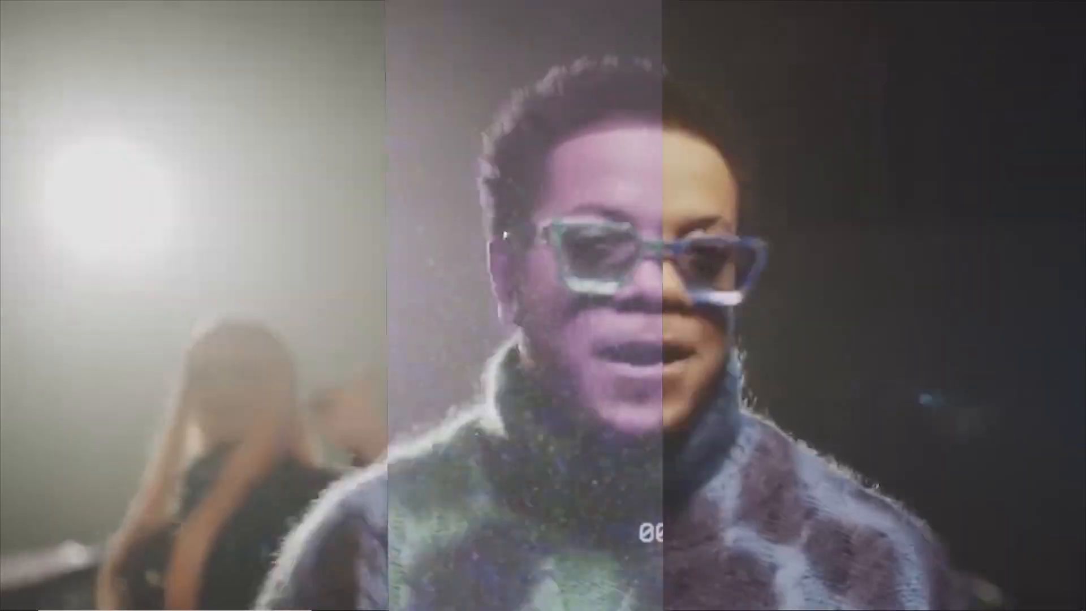